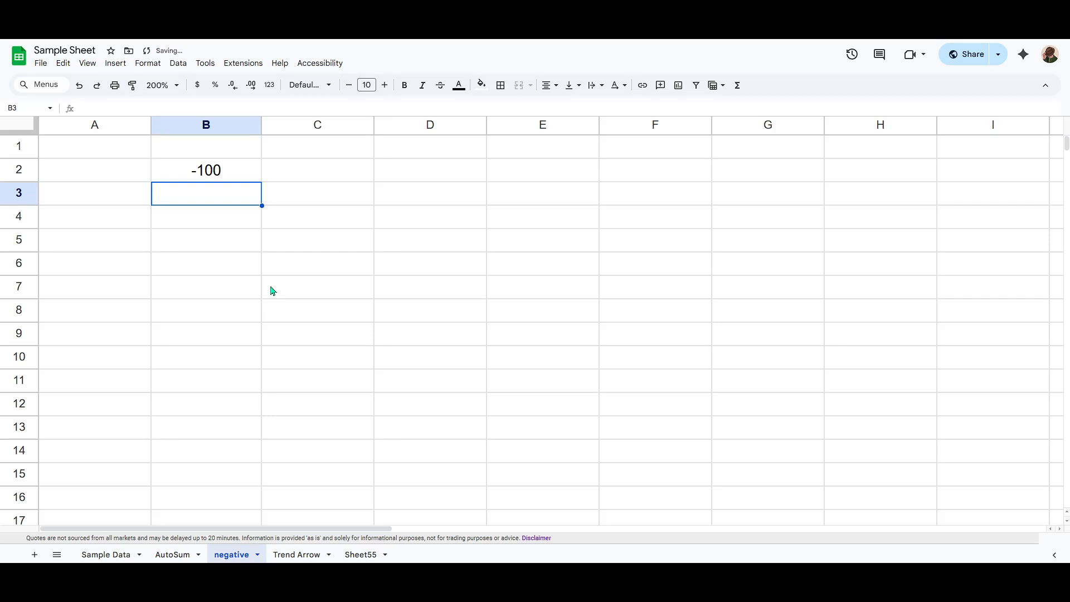
- Enter -20, 100 and 20 in cells B3 through B5
text(-20)
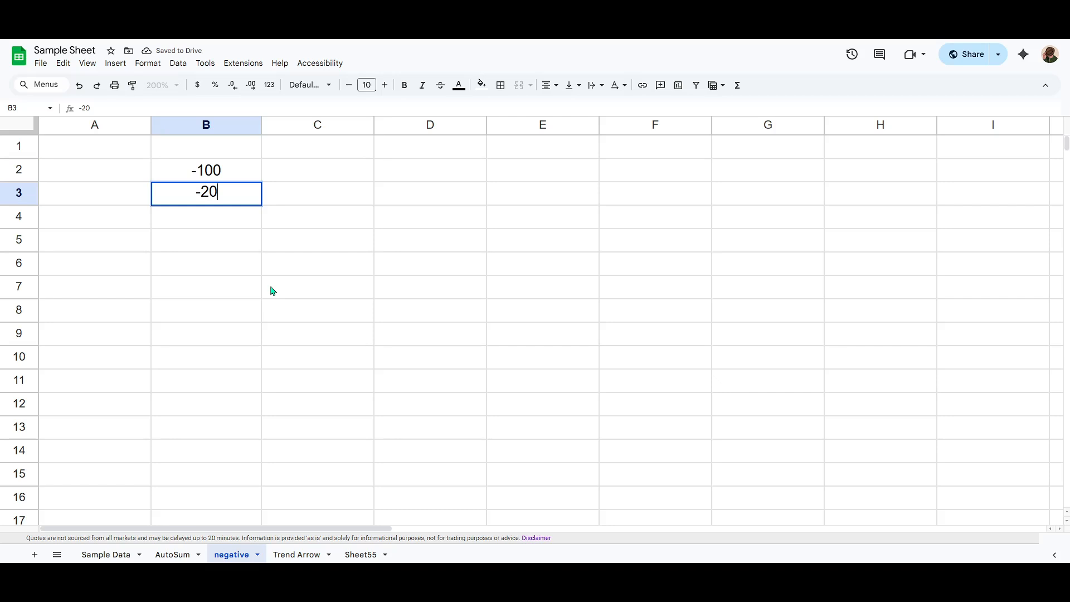
key(Return)
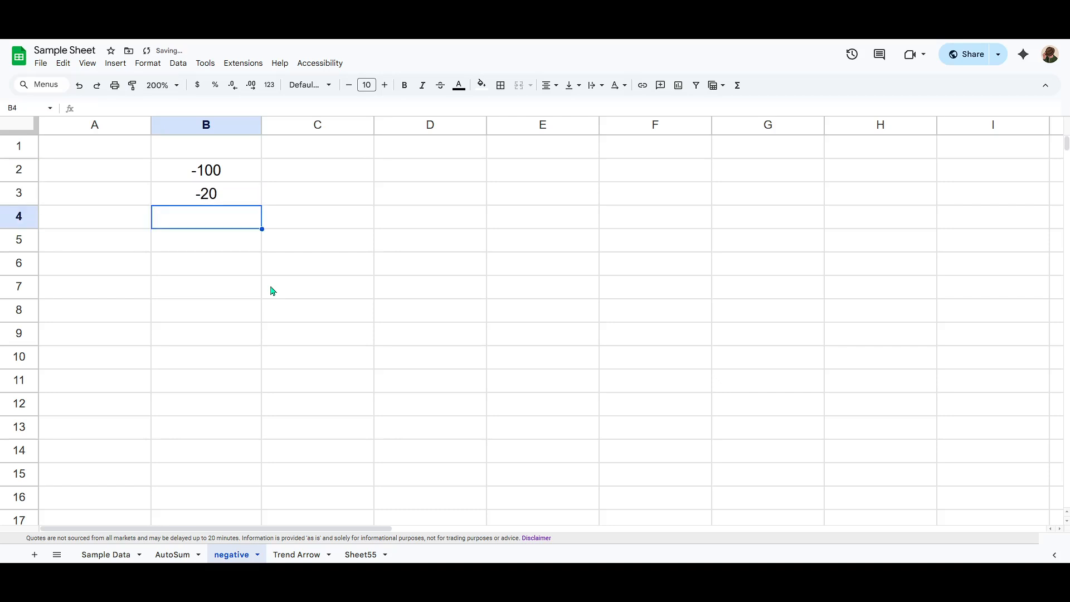
text(1--)
key(BackSpace)
key(BackSpace)
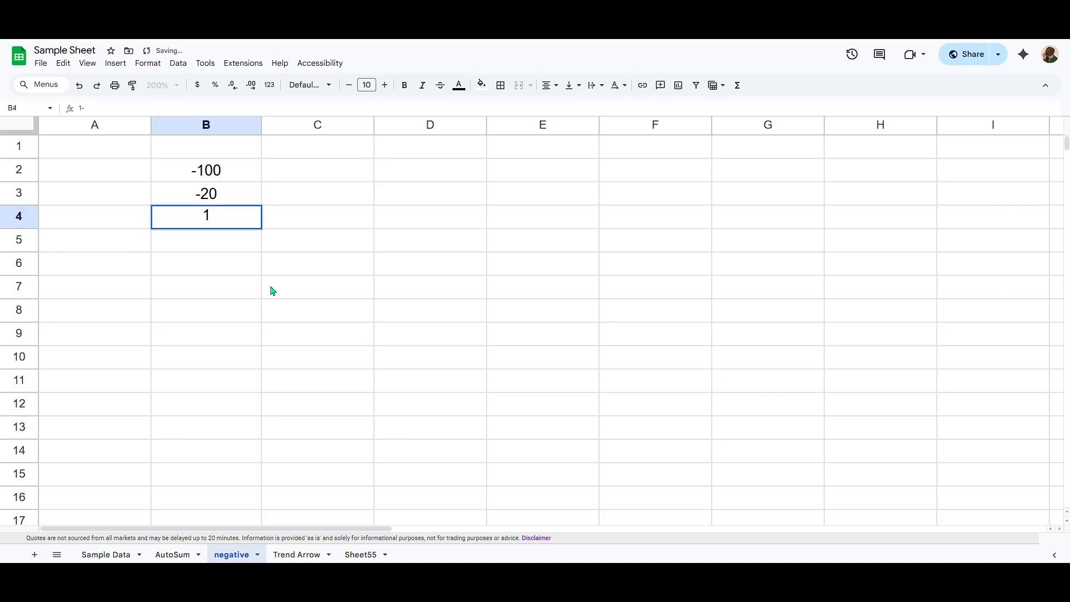
text(00)
key(Return)
text(20)
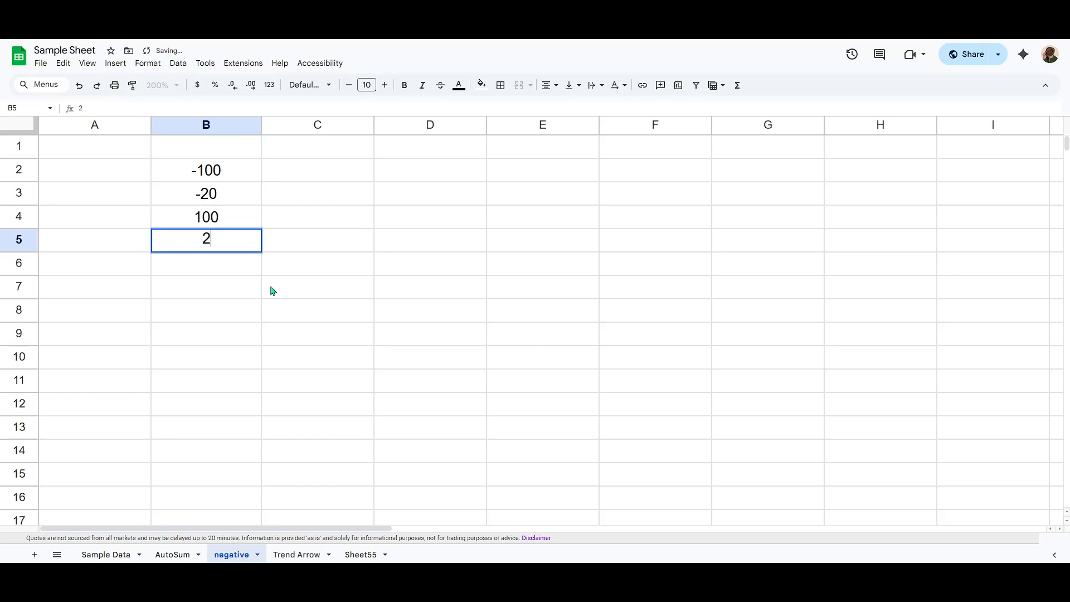
key(Return)
key(Right)
key(Up)
key(Up)
key(Up)
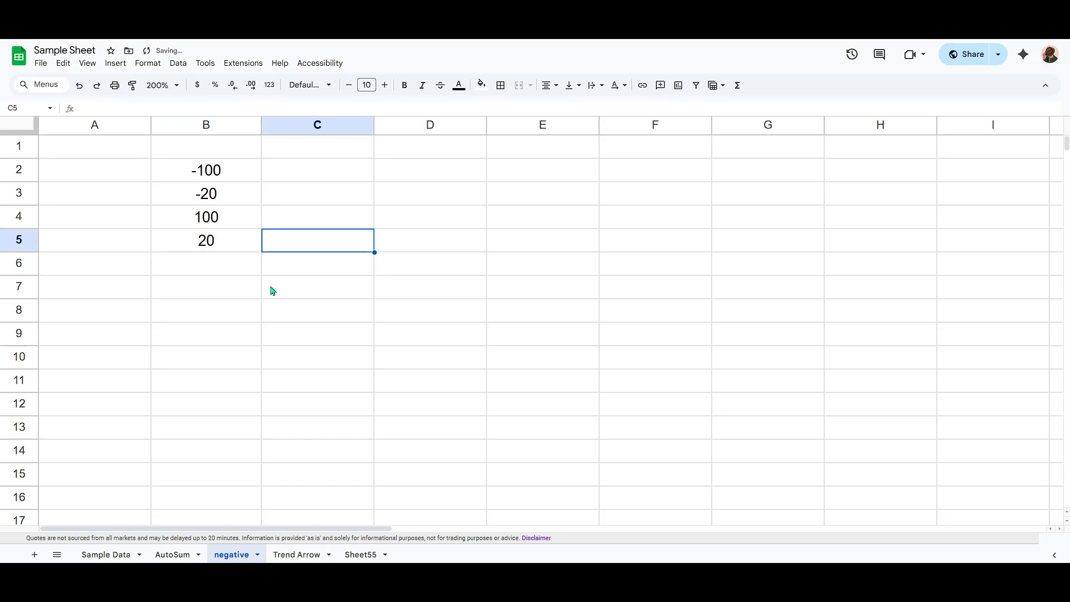
key(Up)
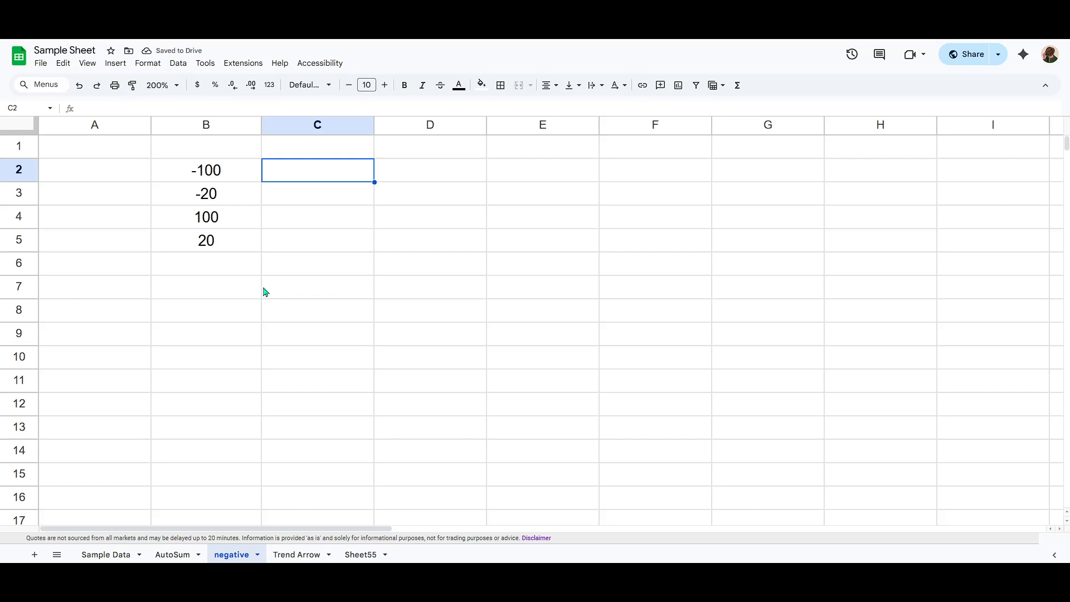
- Copy the values in B2:B5 and paste them into column D starting at D2
click(224, 247)
drag(223, 230, 222, 172)
key(ctrl+c)
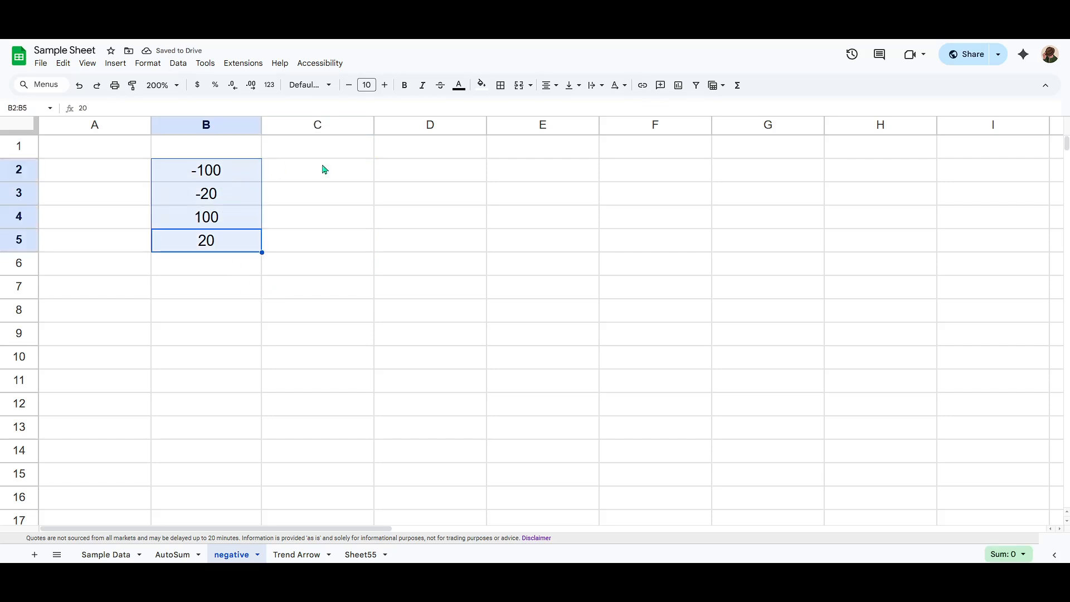
ctrl+click(412, 171)
key(ctrl+v)
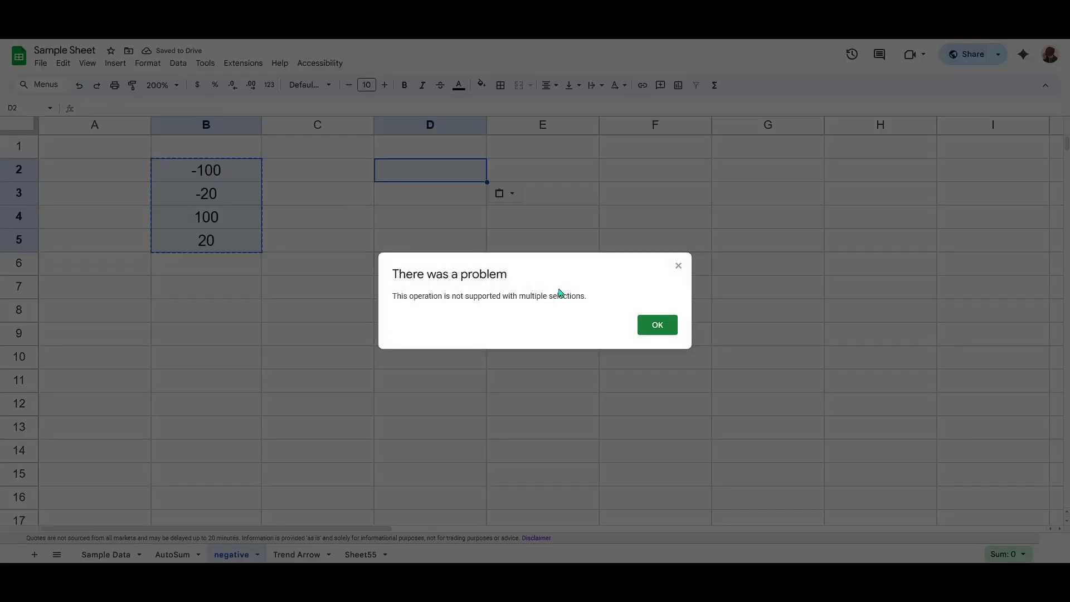
click(650, 329)
click(364, 286)
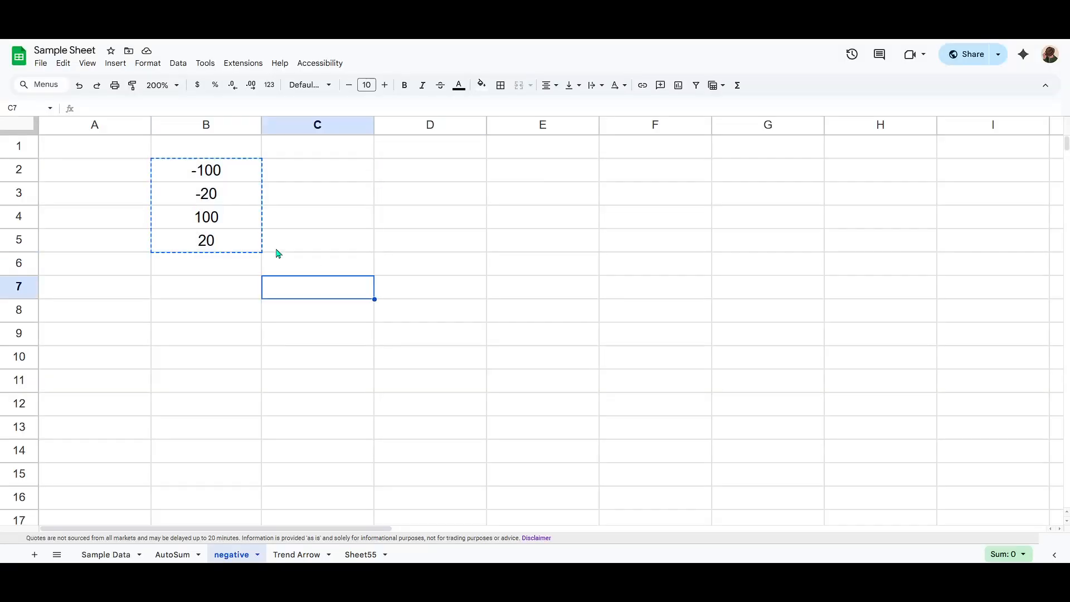
click(203, 242)
click(429, 178)
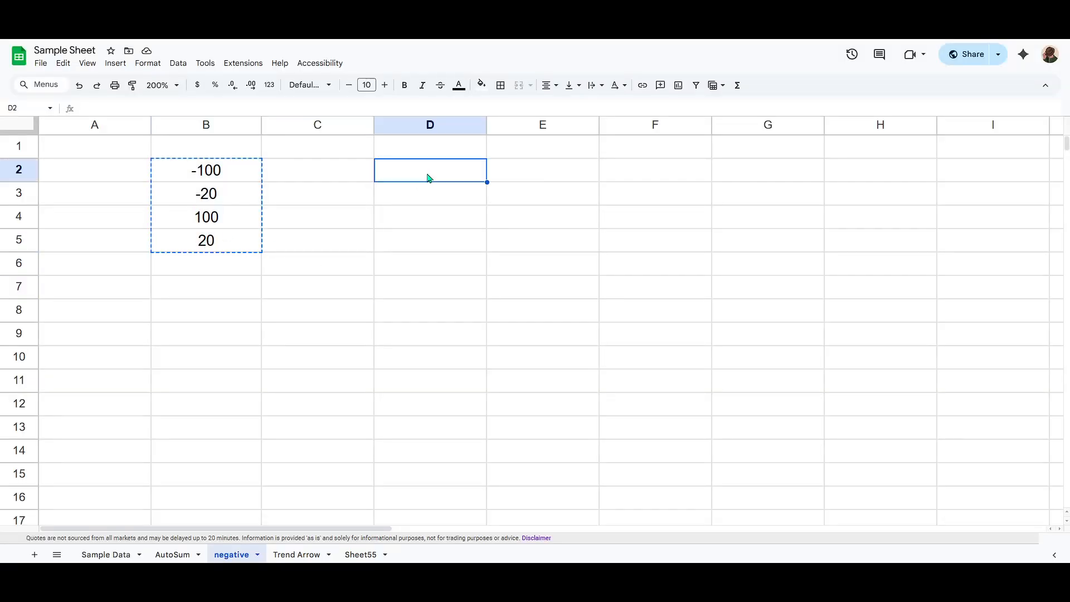
key(ctrl+v)
click(383, 258)
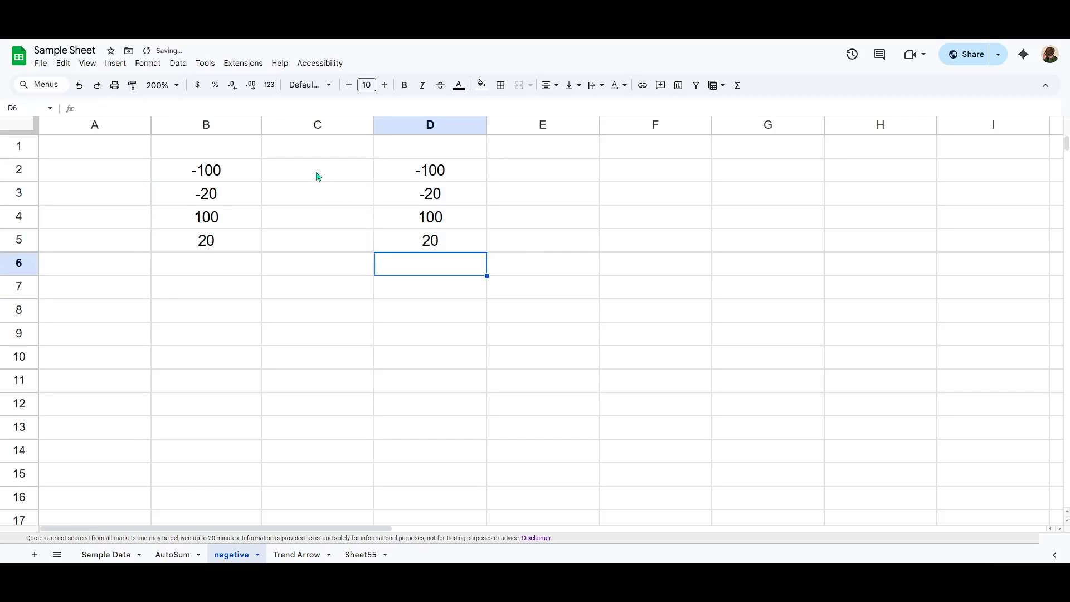
- Enter the formula =B2*-1 in cell C2 to reverse the sign of the value in B2
click(316, 176)
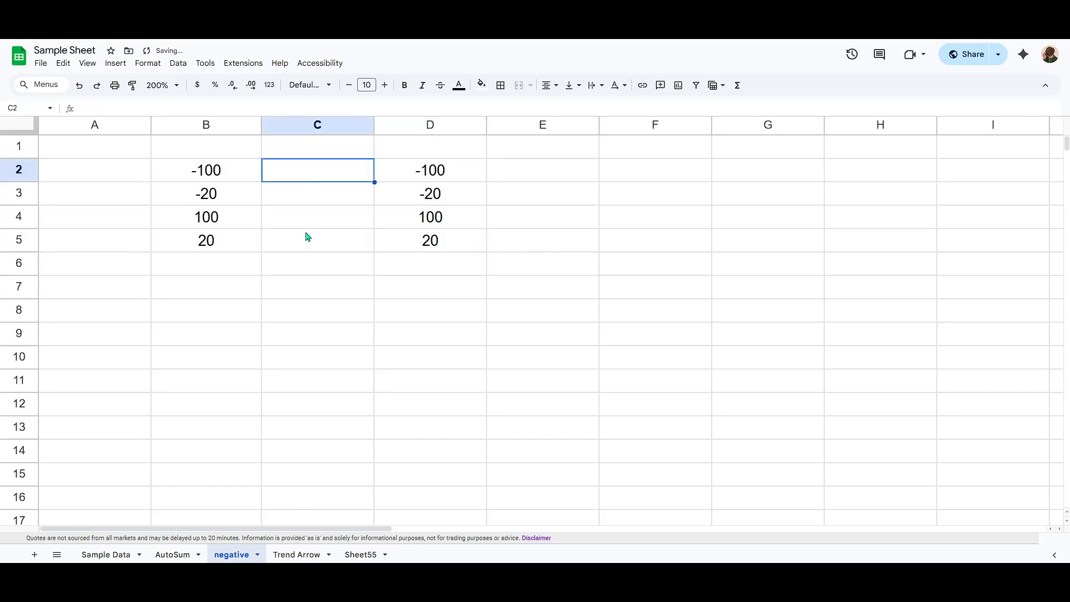
text(=)
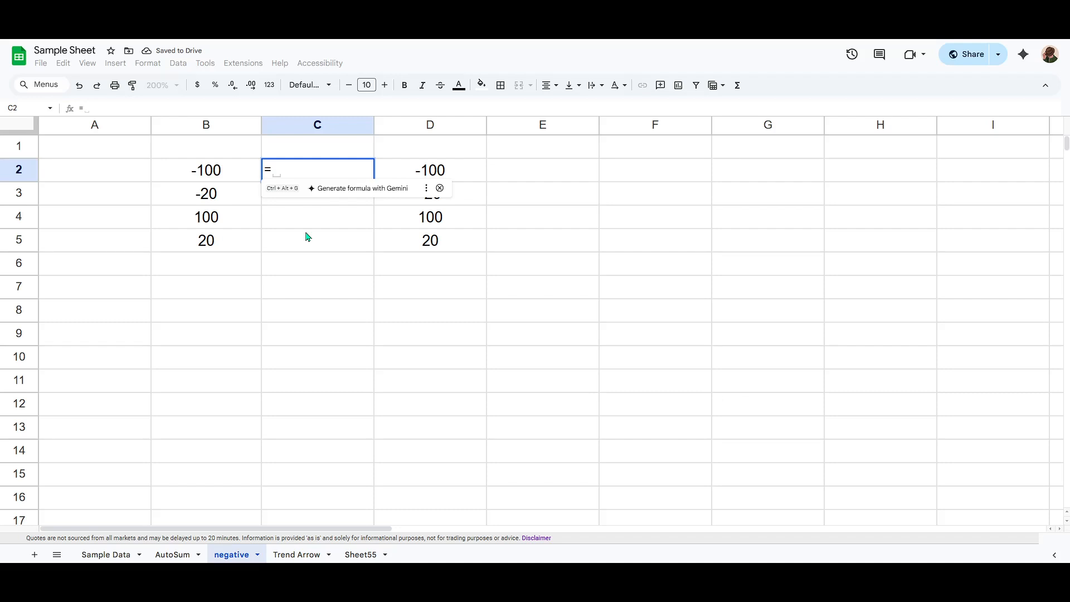
click(204, 176)
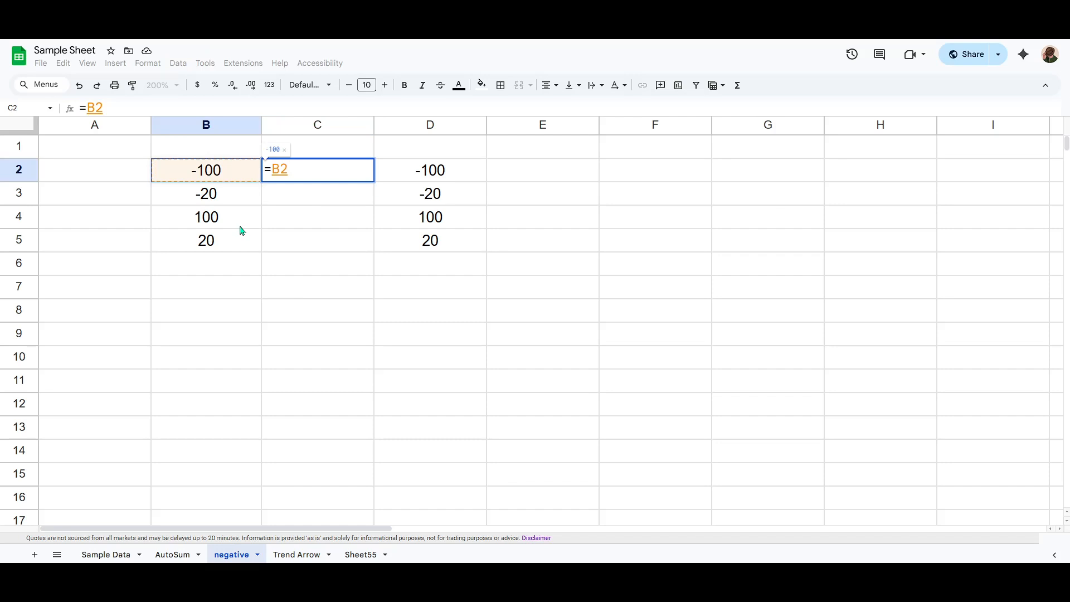
text(*)
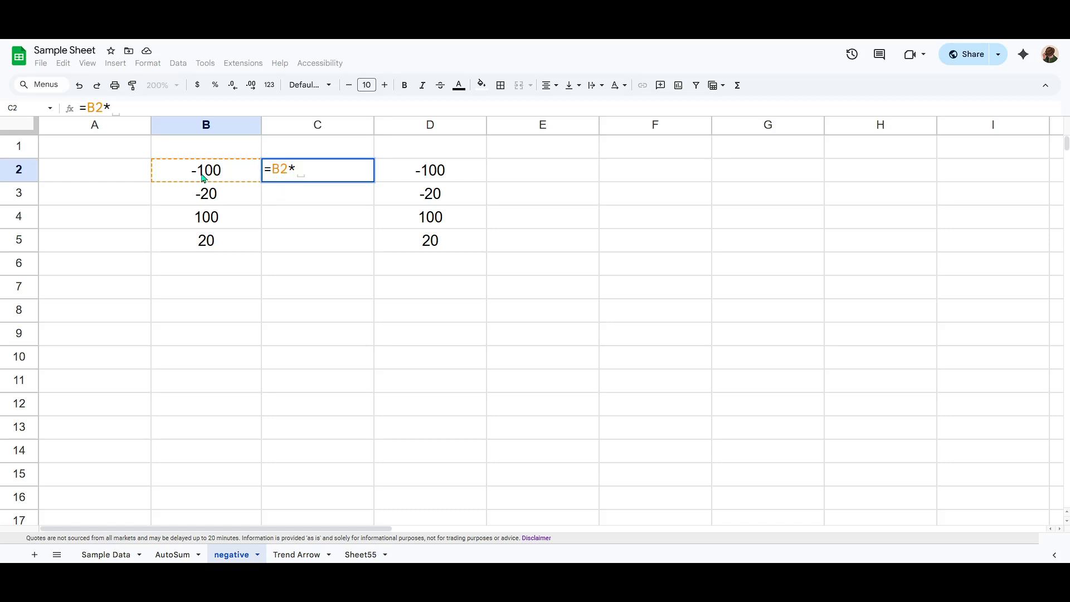
text(-1)
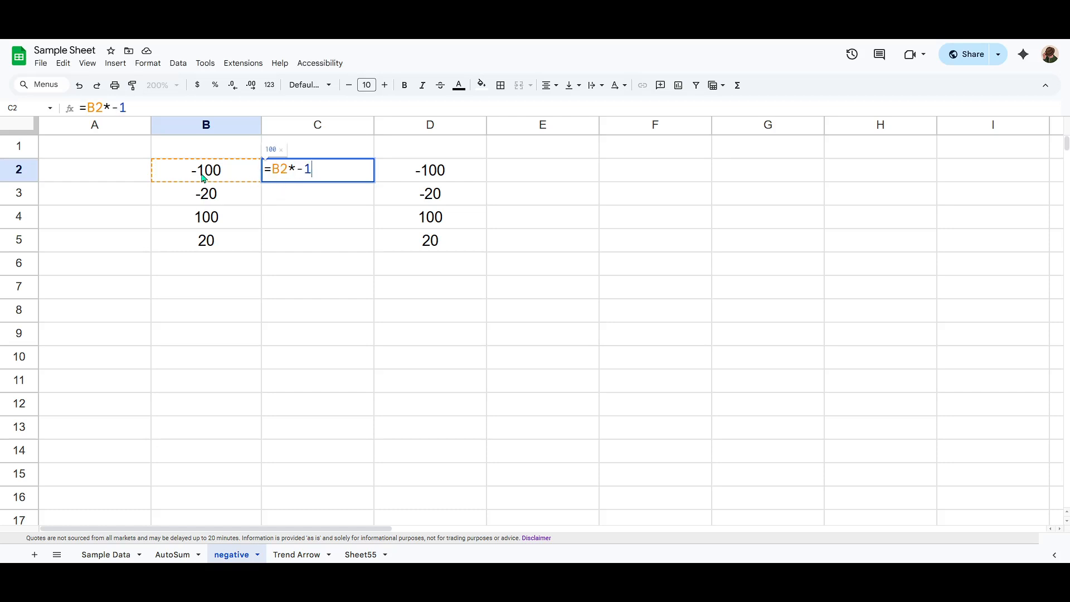
key(Return)
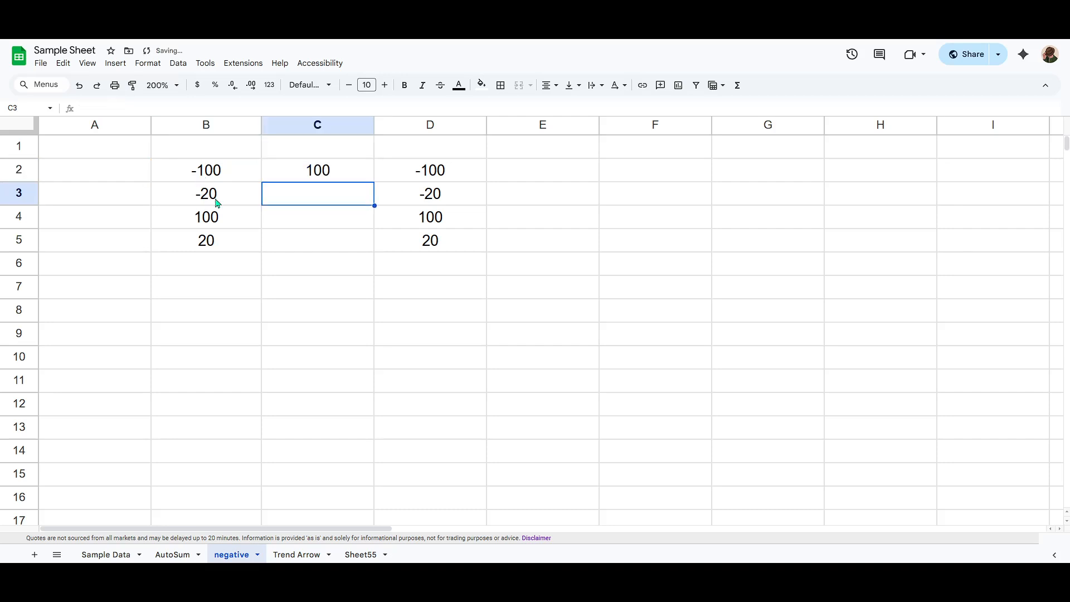
- Review the formula in C2 and fill it down through C5
click(317, 172)
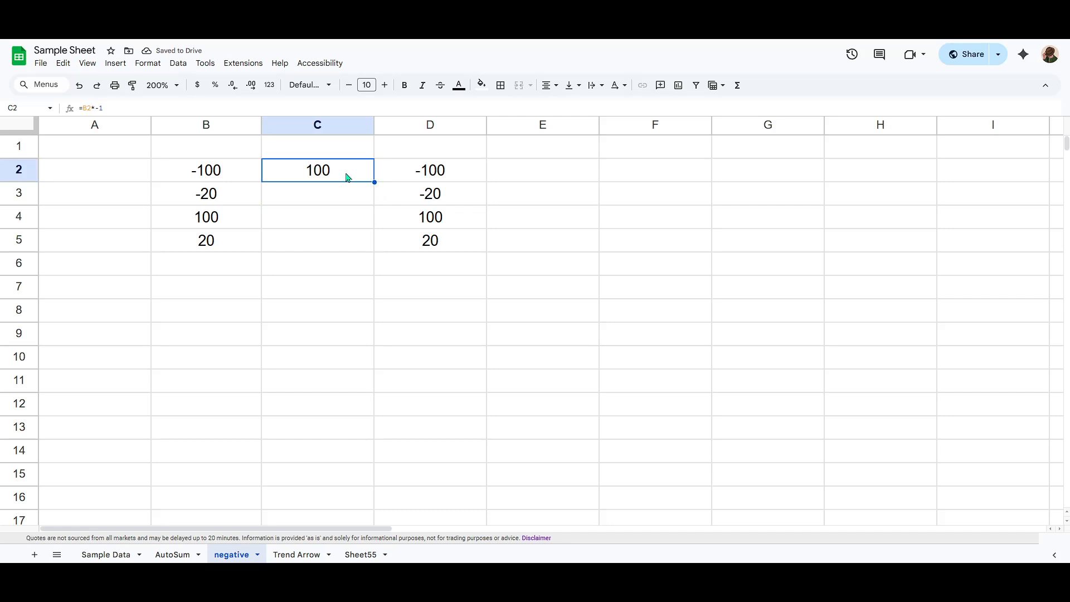
drag(124, 110, 65, 113)
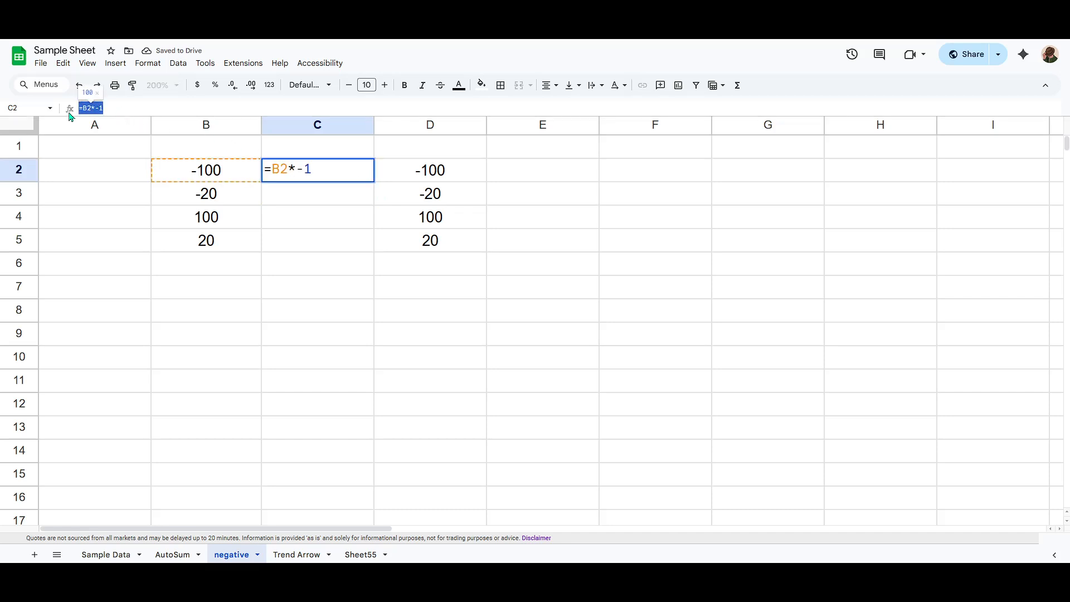
drag(319, 169, 262, 170)
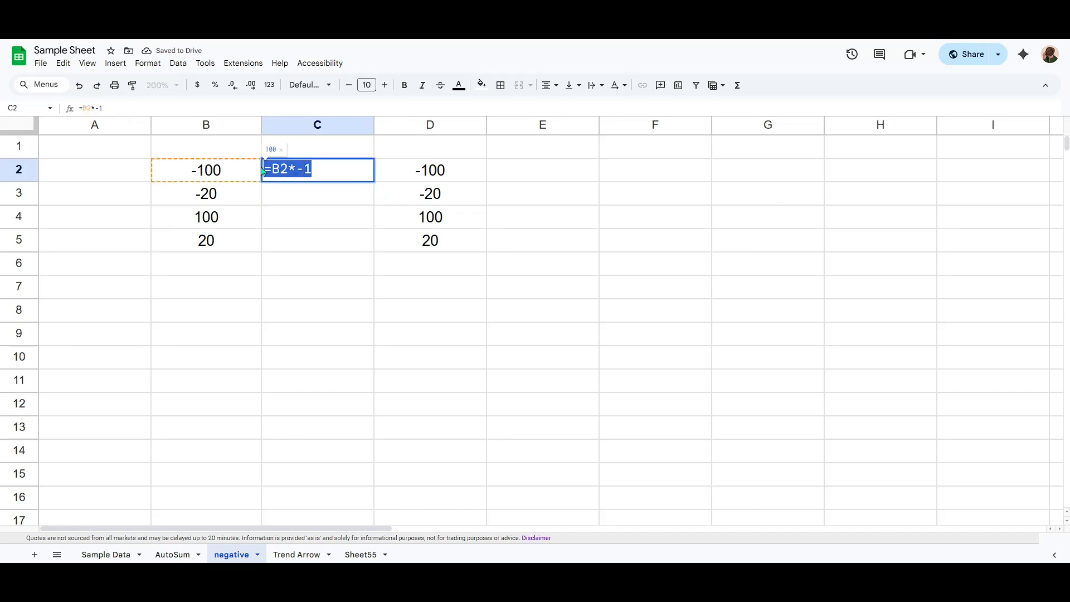
click(329, 170)
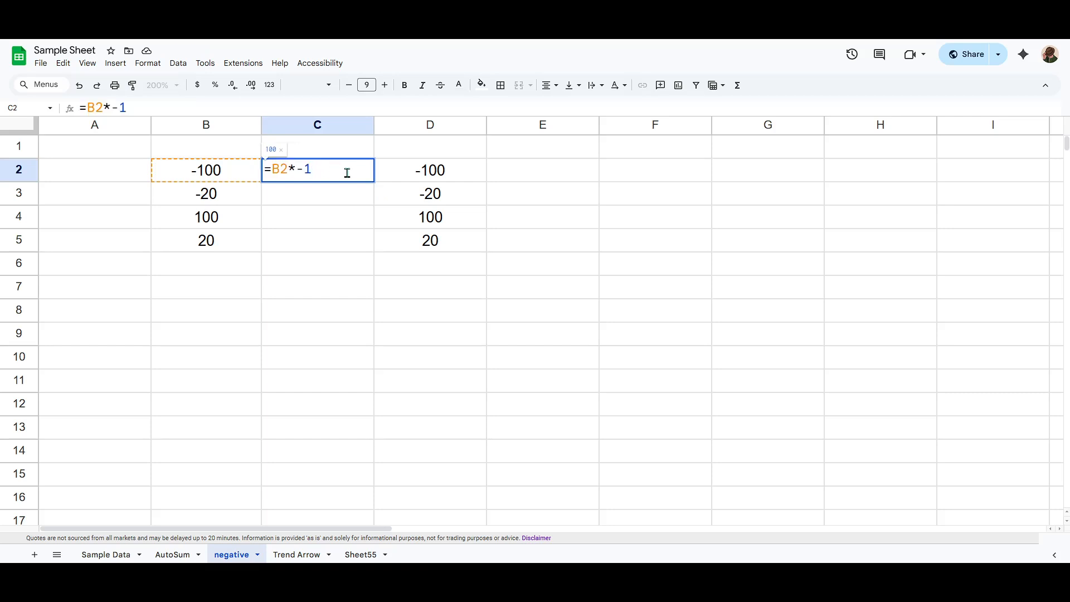
key(Escape)
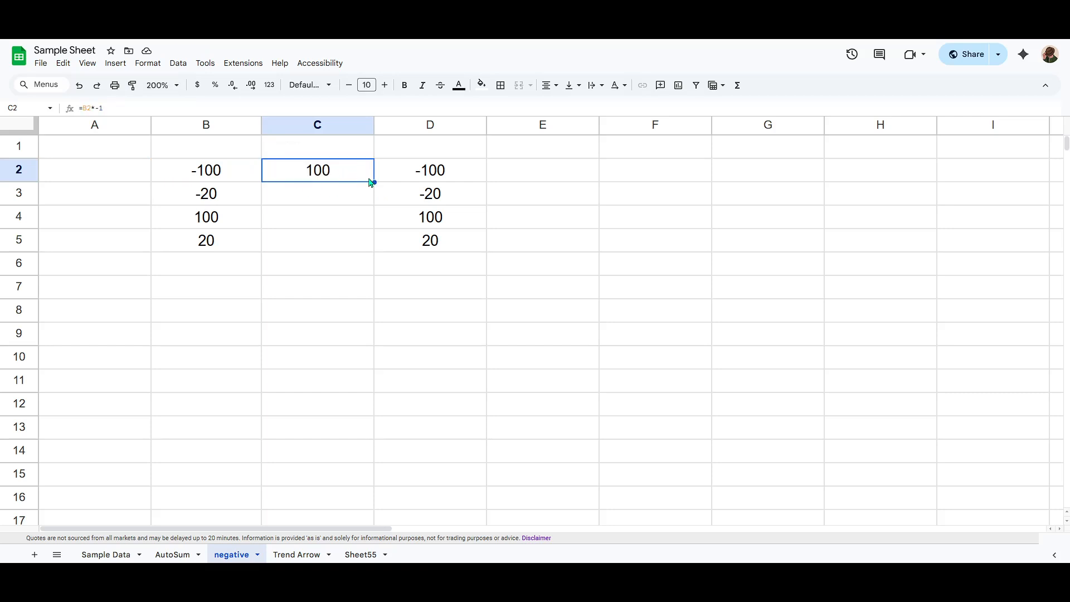
drag(373, 182, 373, 243)
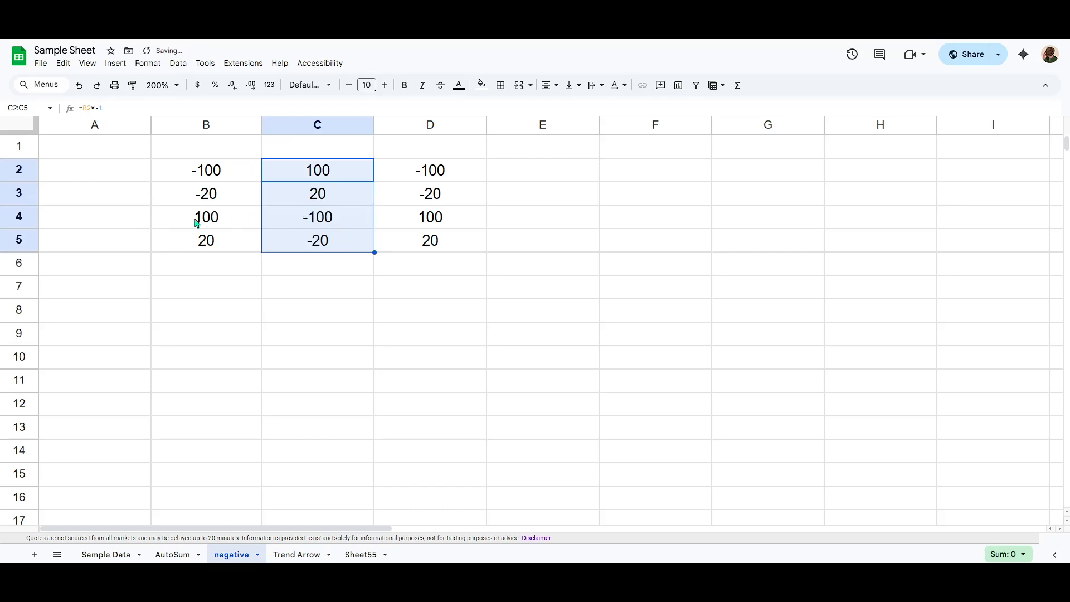
- Enter the heading "Multiplied by -1" in cell C1
click(322, 151)
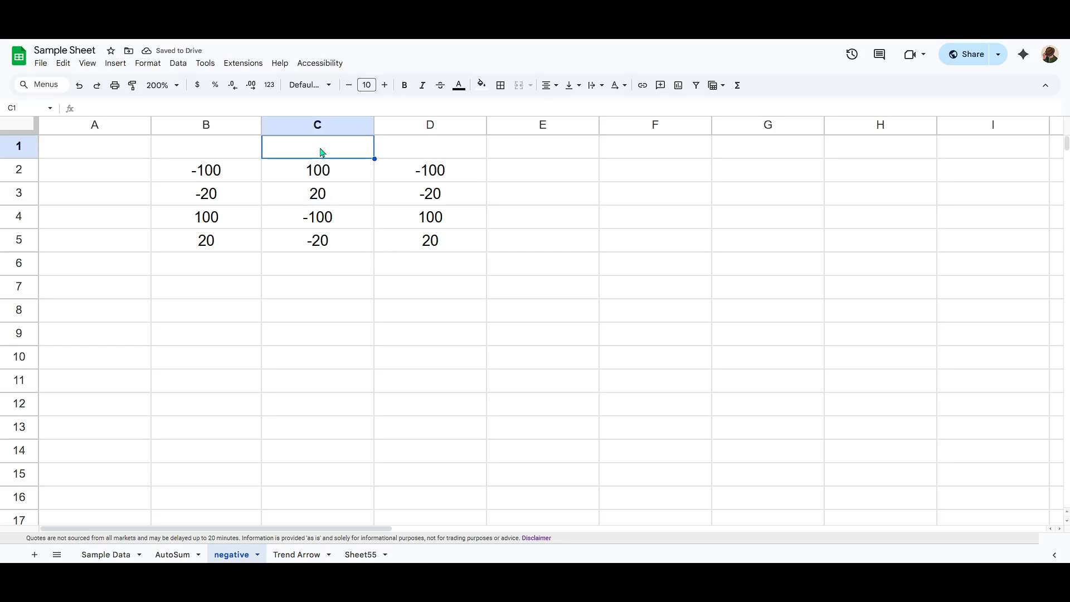
text(Multipluie)
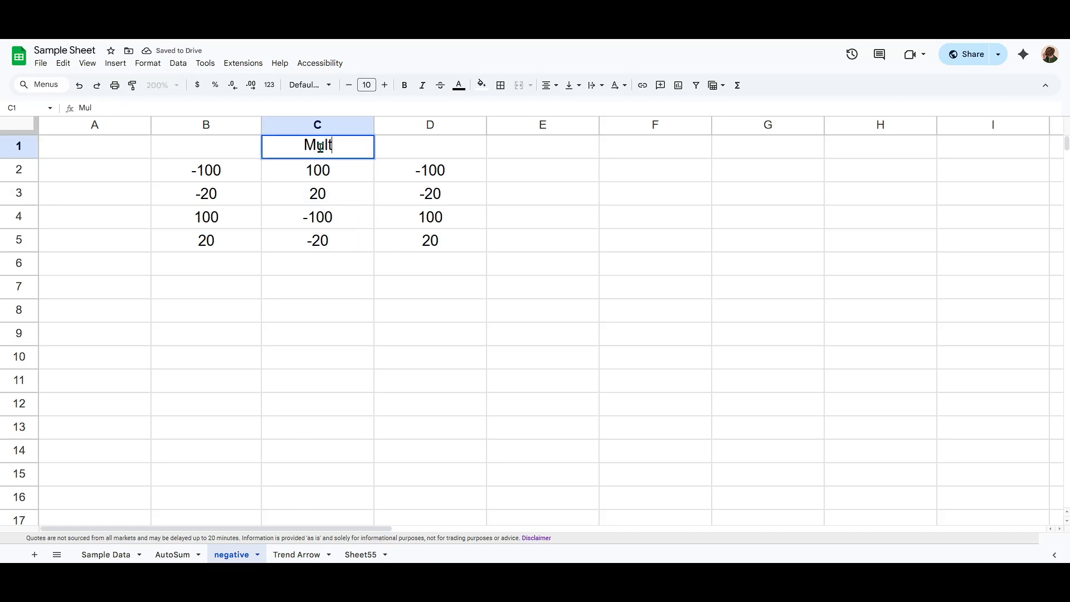
key(BackSpace)
key(BackSpace)
key(BackSpace)
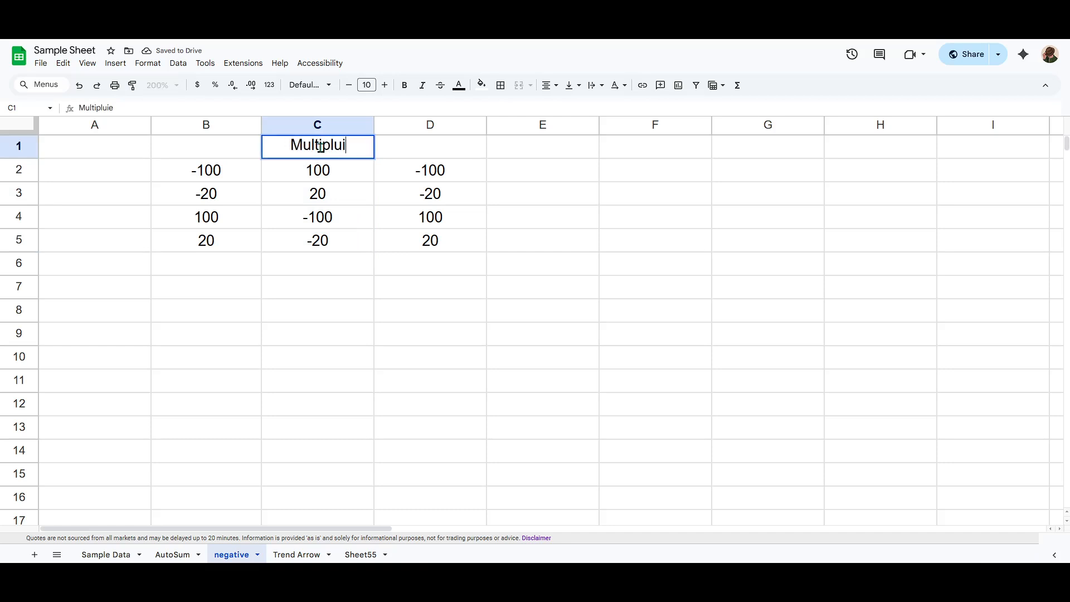
text(ied b)
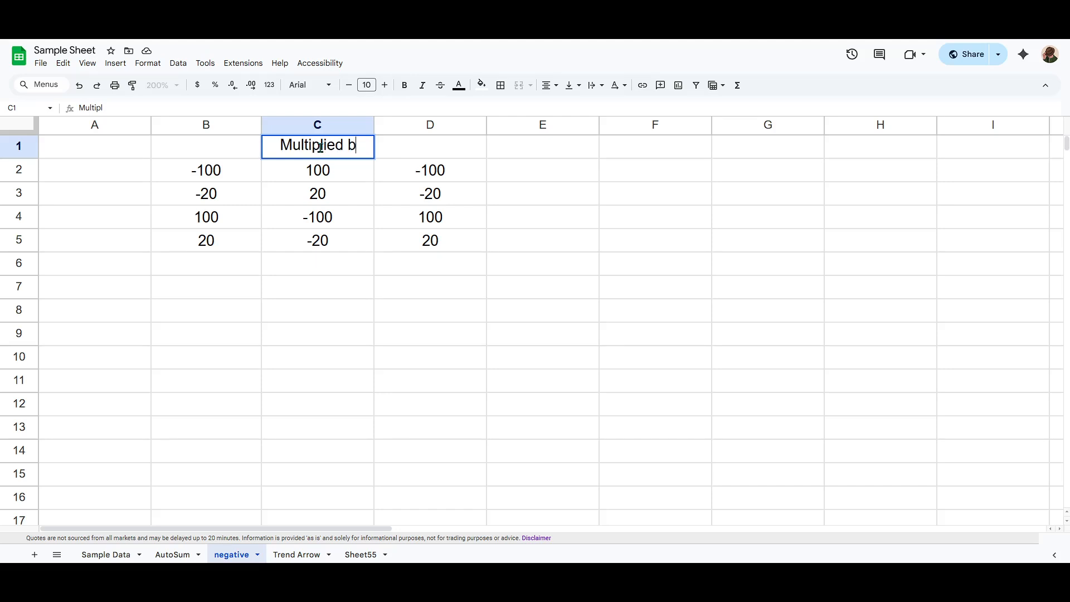
text(y -1)
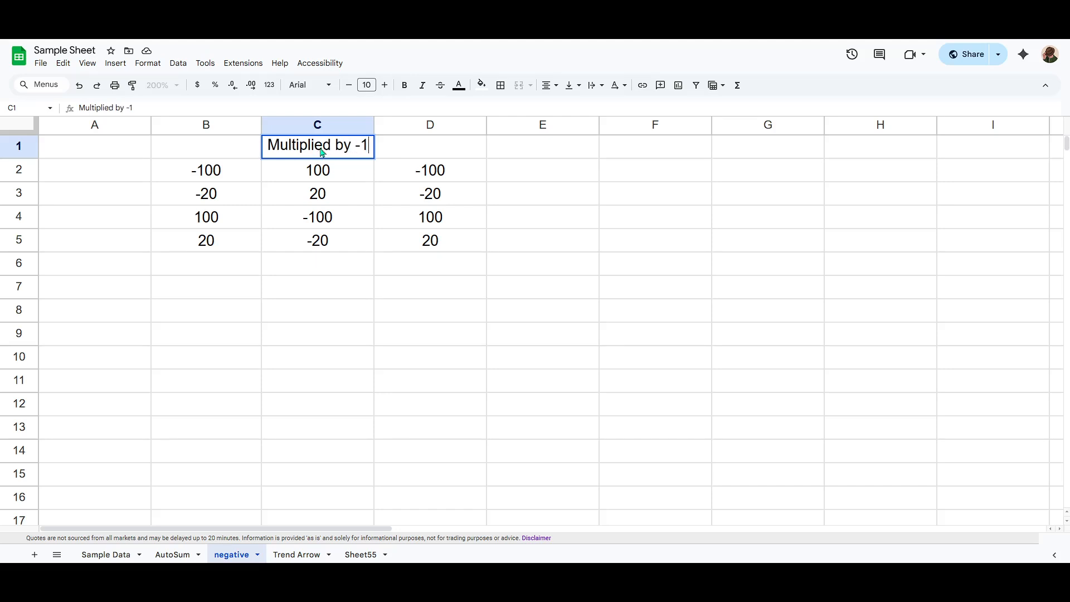
key(Return)
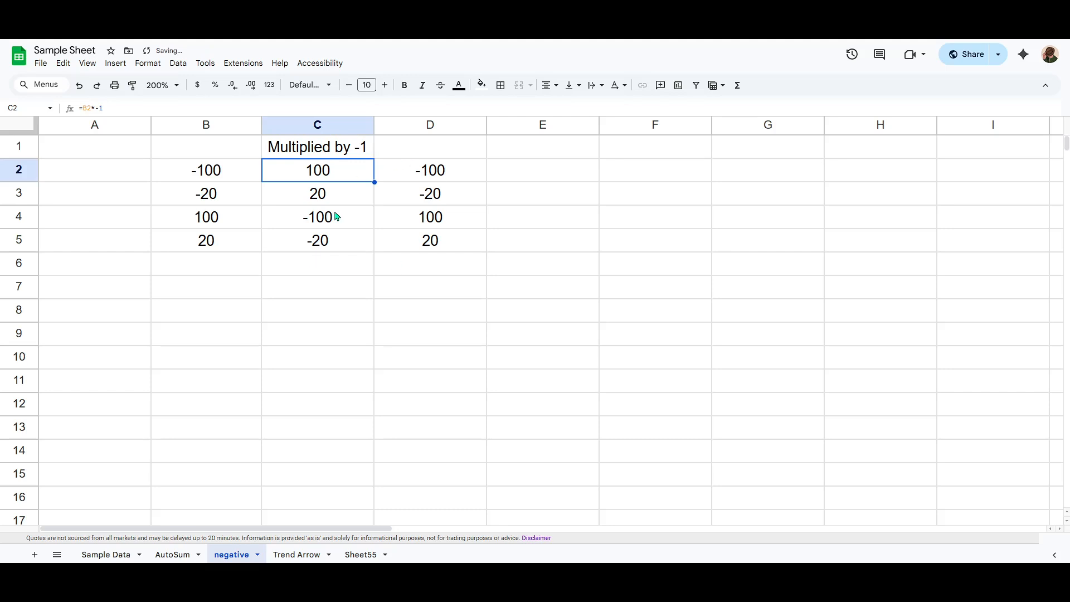
- Enter =ABS() as a plain-text heading in cell E1, using a leading apostrophe
click(523, 155)
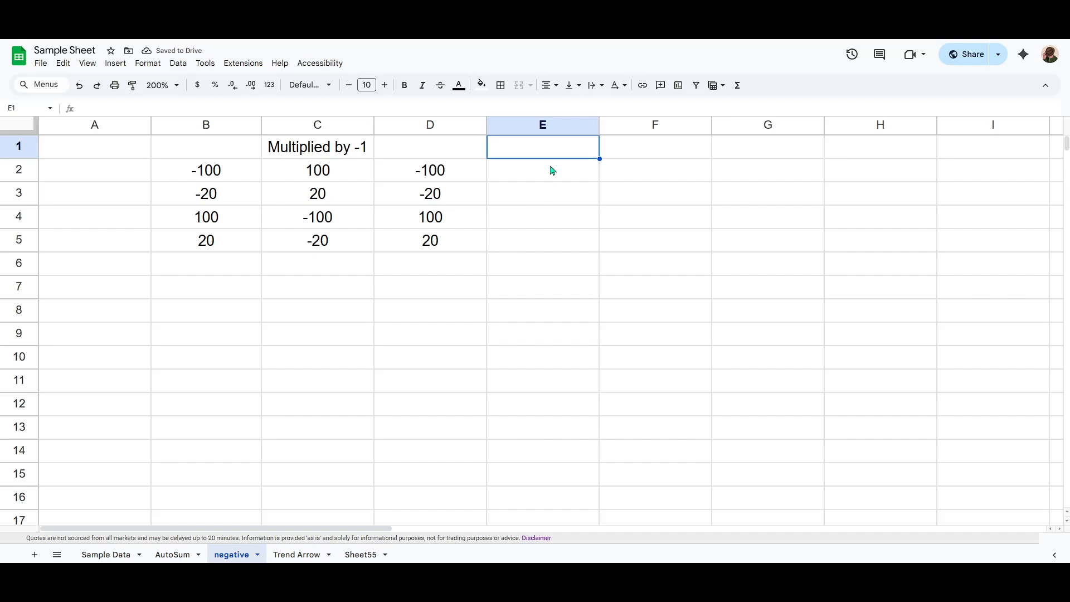
text(')
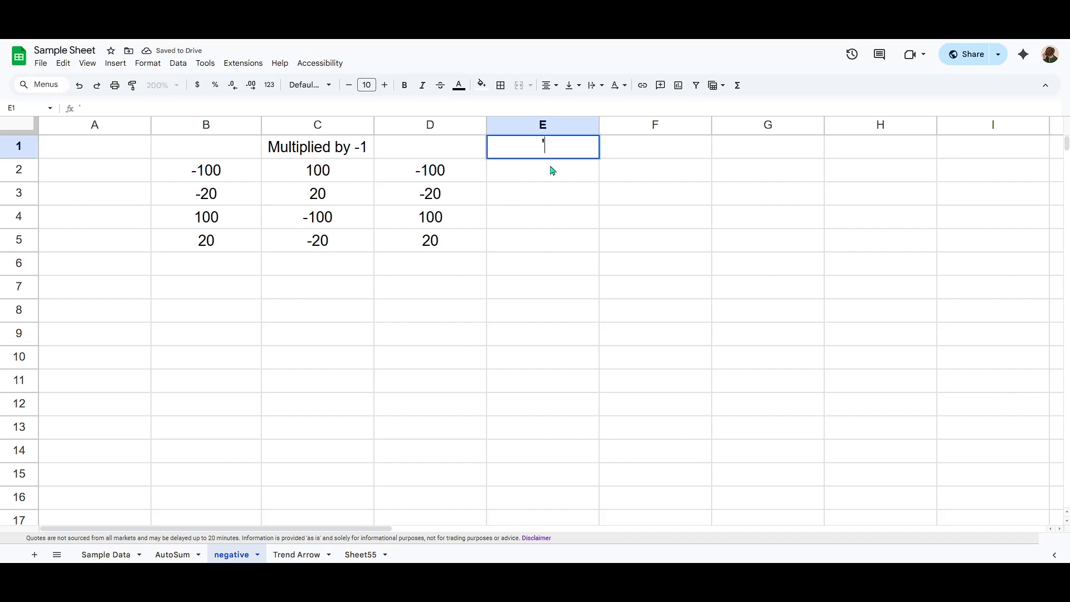
text(=ABS())
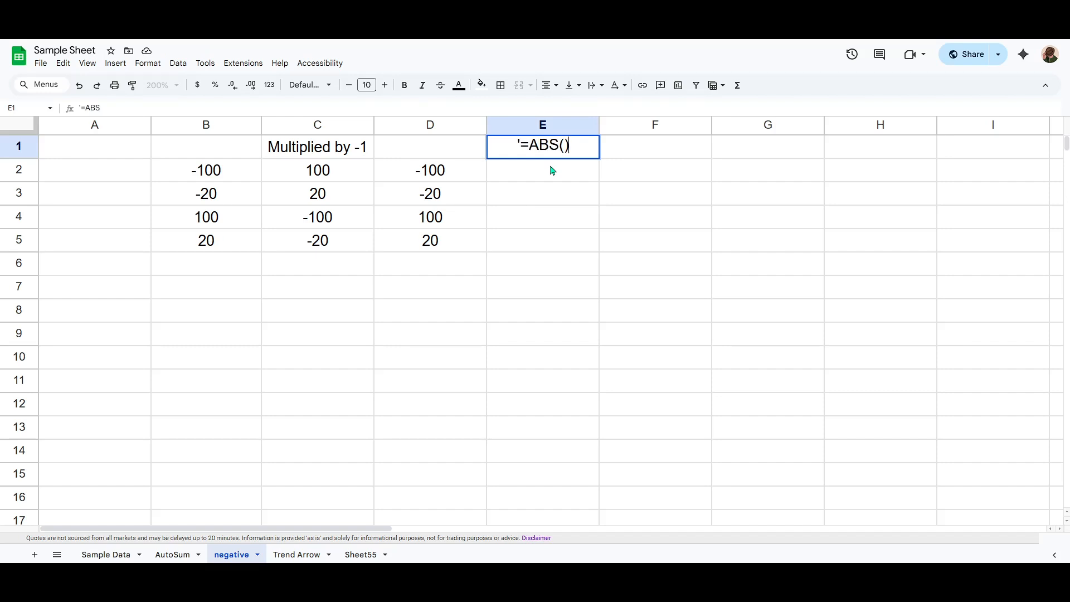
key(Return)
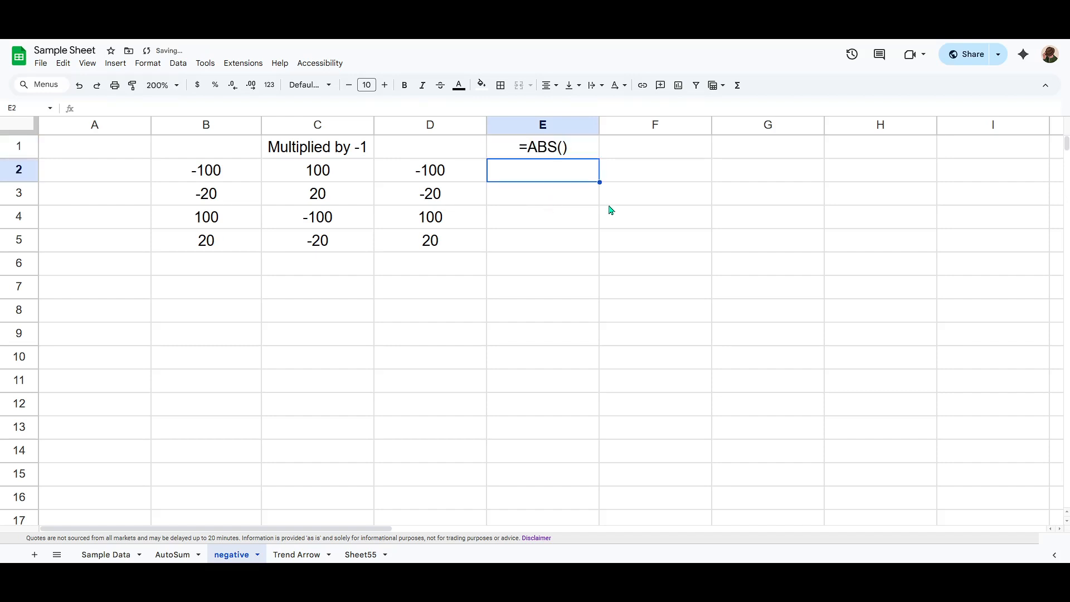
click(550, 146)
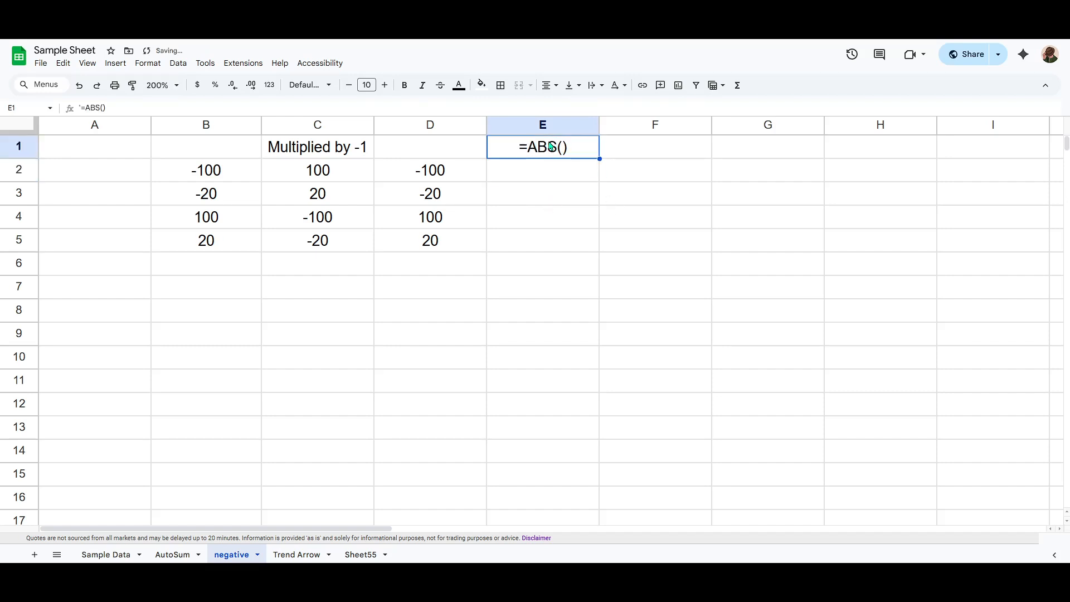
- Enter the formula =ABS(D2) in cell E2 and fill it down through E5
click(561, 171)
text(=)
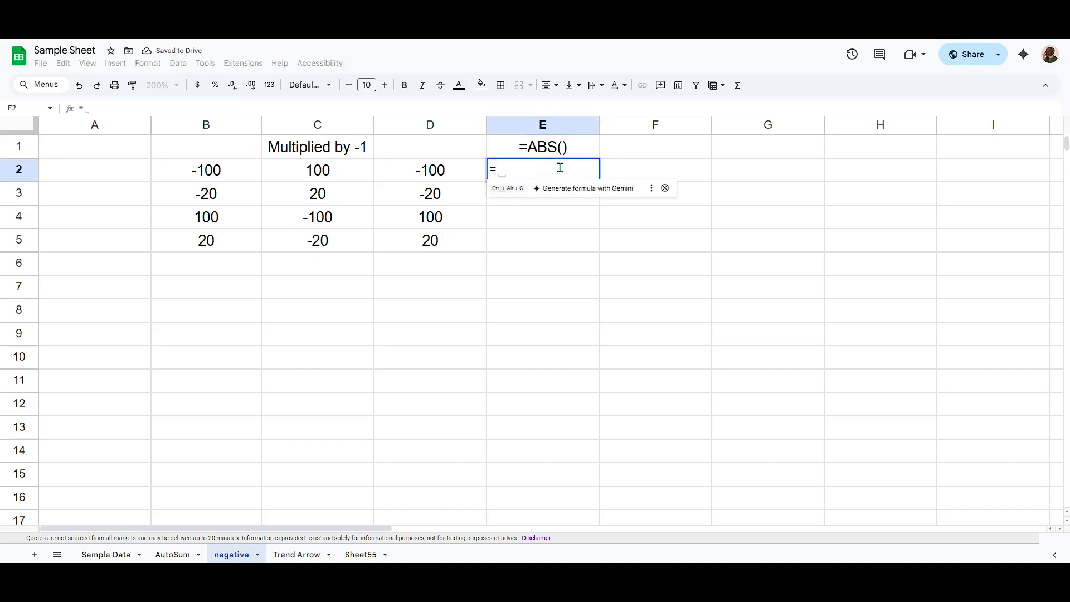
text(ABS)
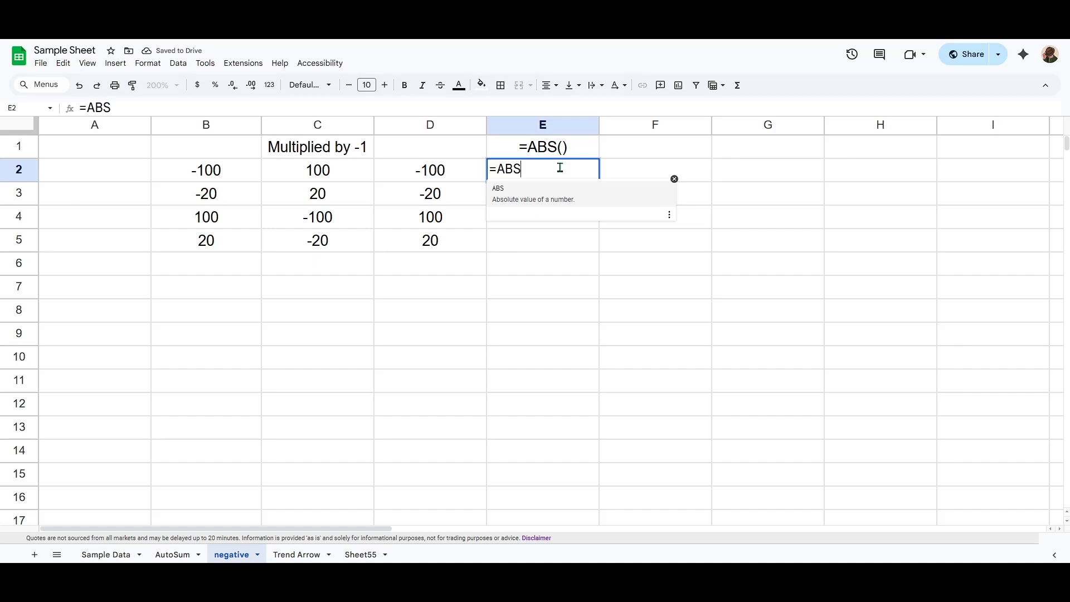
text(())
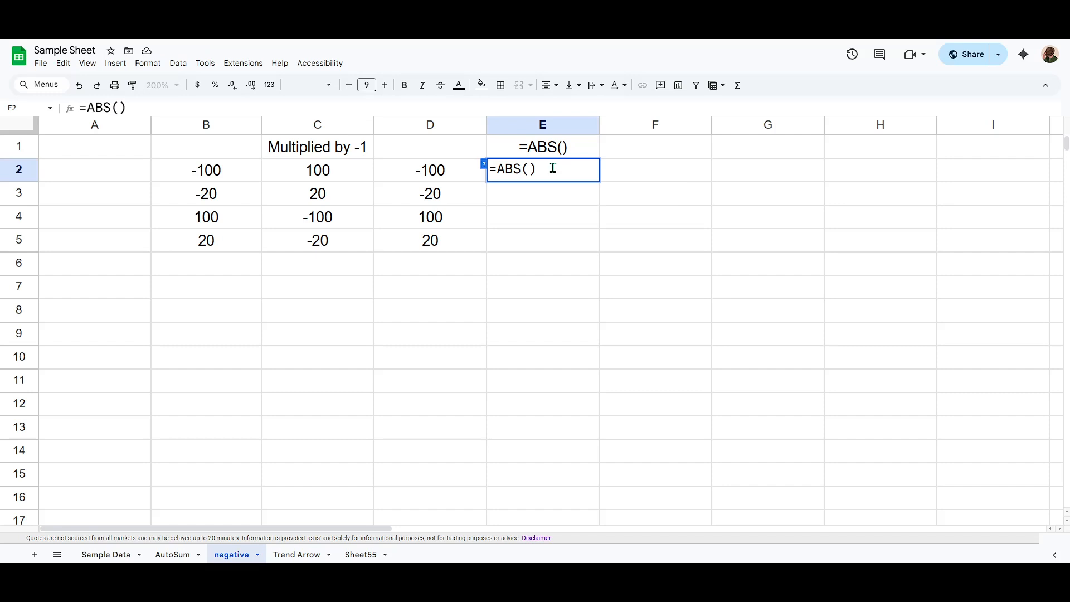
click(436, 173)
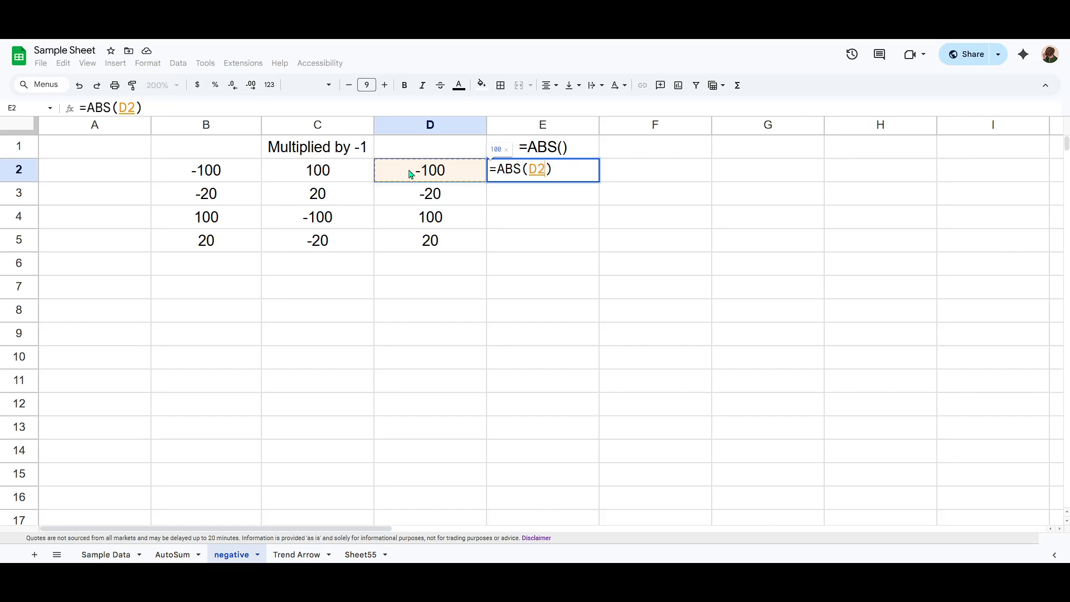
click(562, 170)
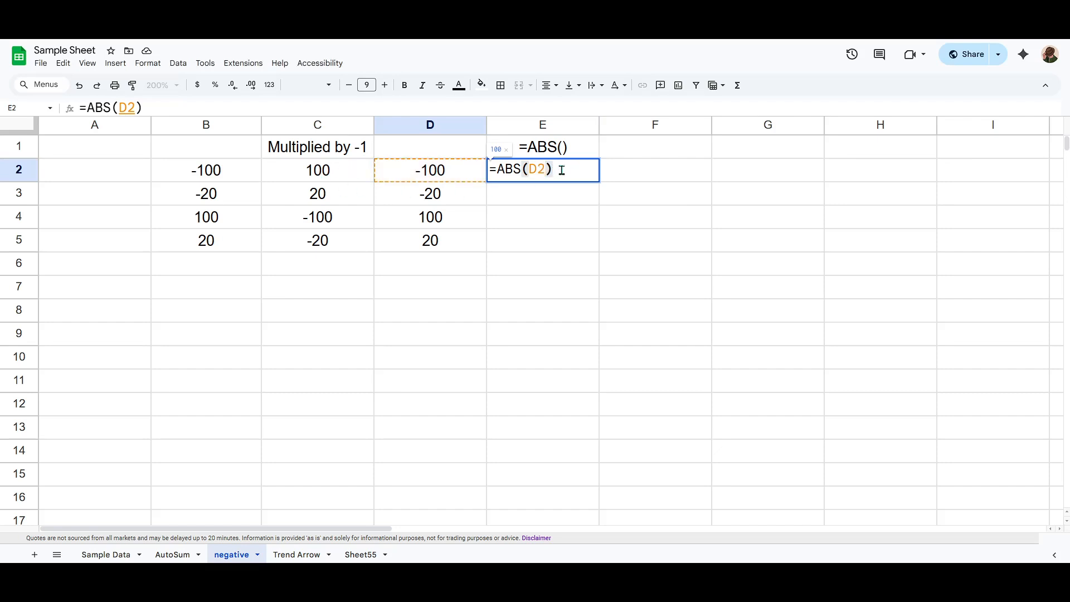
key(Return)
click(563, 173)
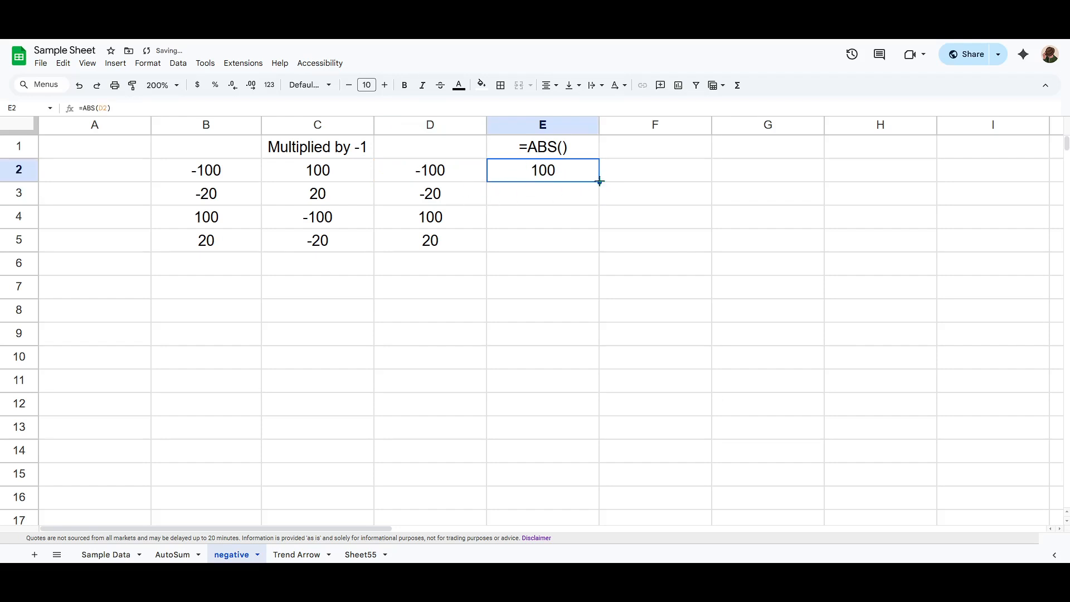
drag(599, 181, 595, 252)
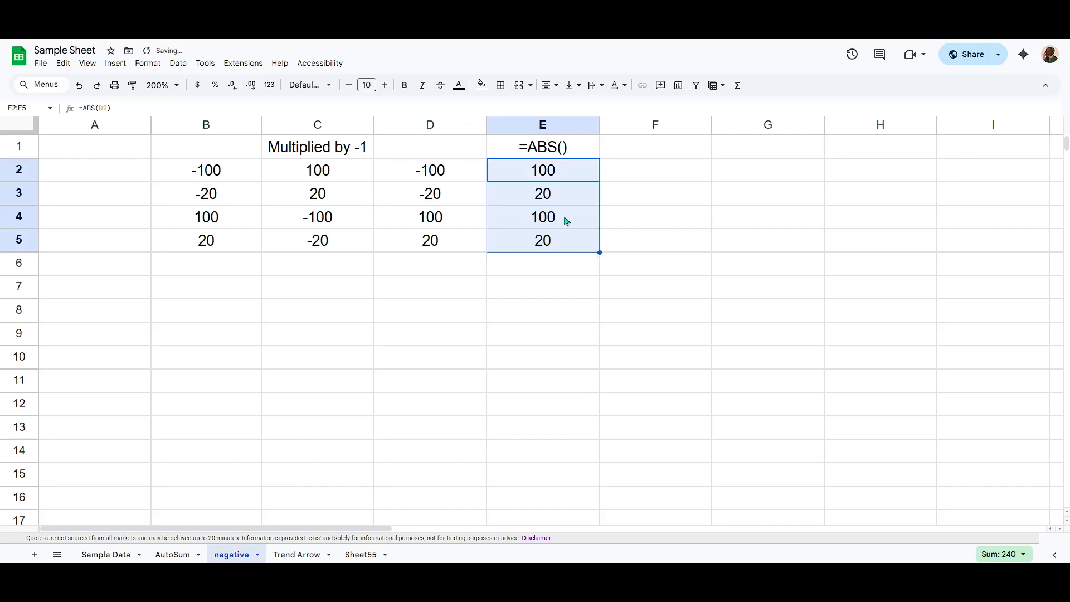
- Compare the ABS results in E2:E5 with the original numbers in column D, row by row
click(529, 176)
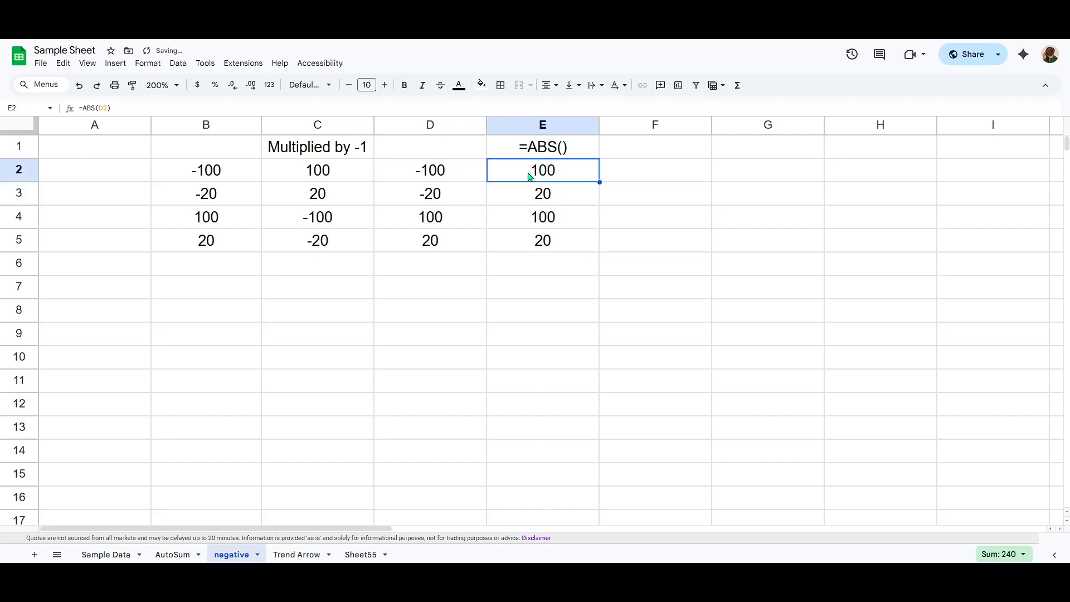
click(431, 157)
click(427, 173)
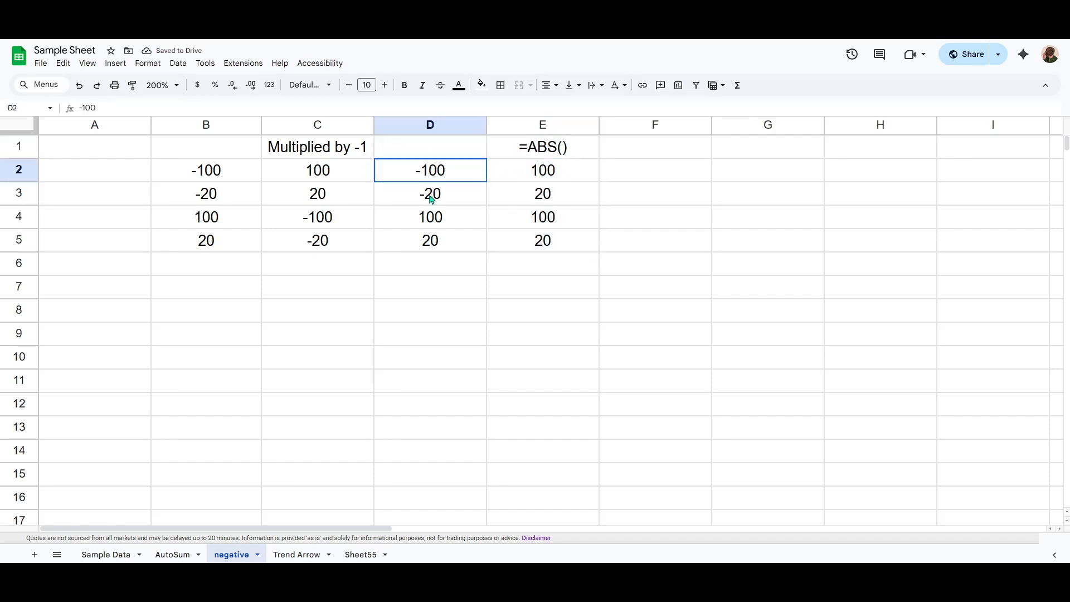
drag(431, 199, 463, 195)
drag(535, 173, 542, 195)
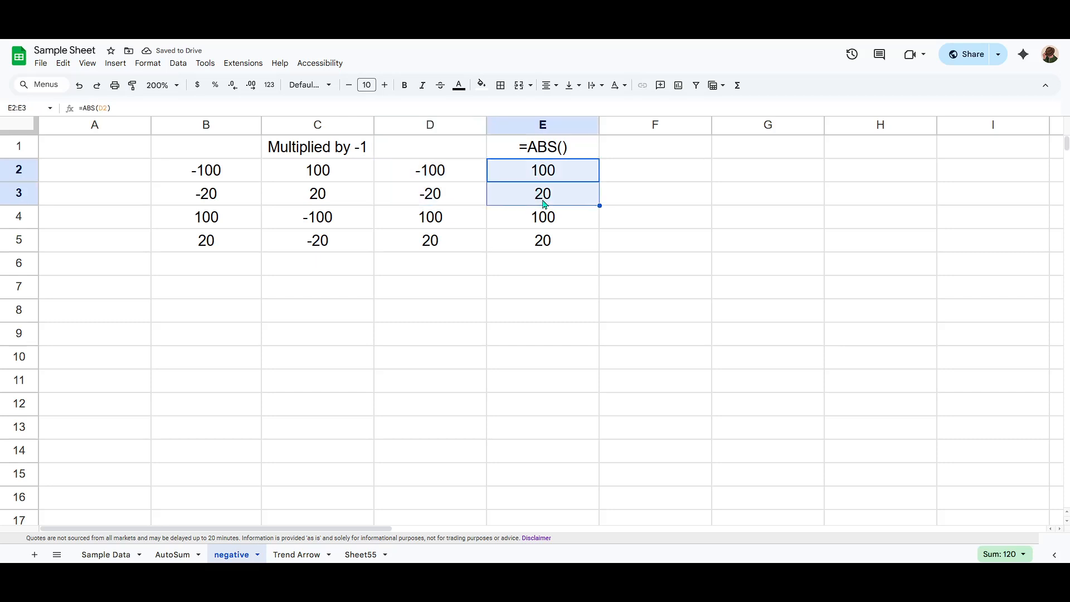
click(545, 201)
click(546, 178)
click(546, 201)
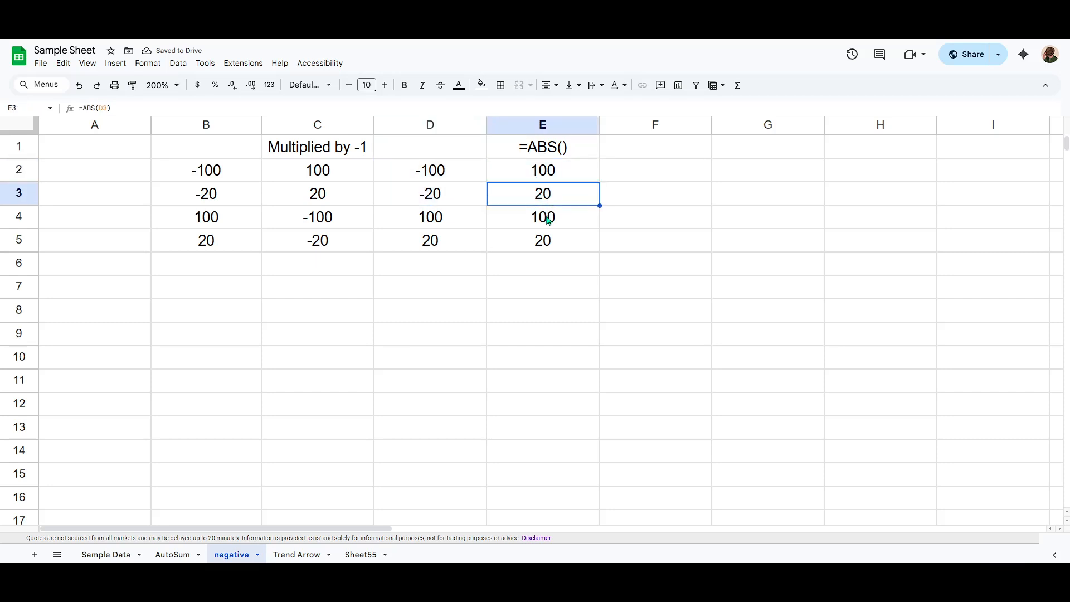
click(548, 222)
click(550, 240)
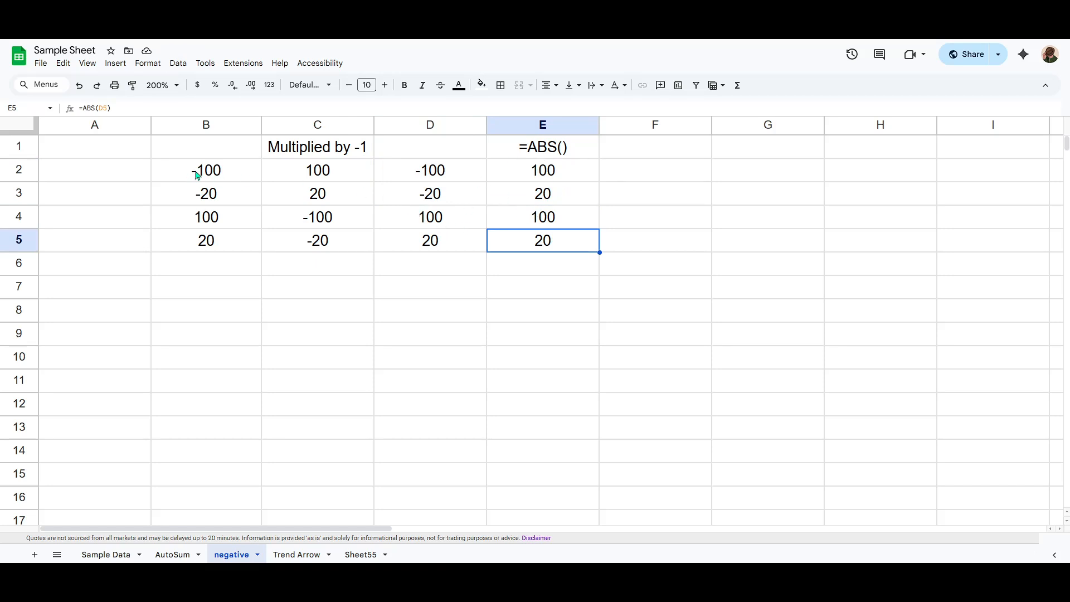
- Examine the ABS formula in E2 and its cell reference, leaving the cell without editing it
click(532, 173)
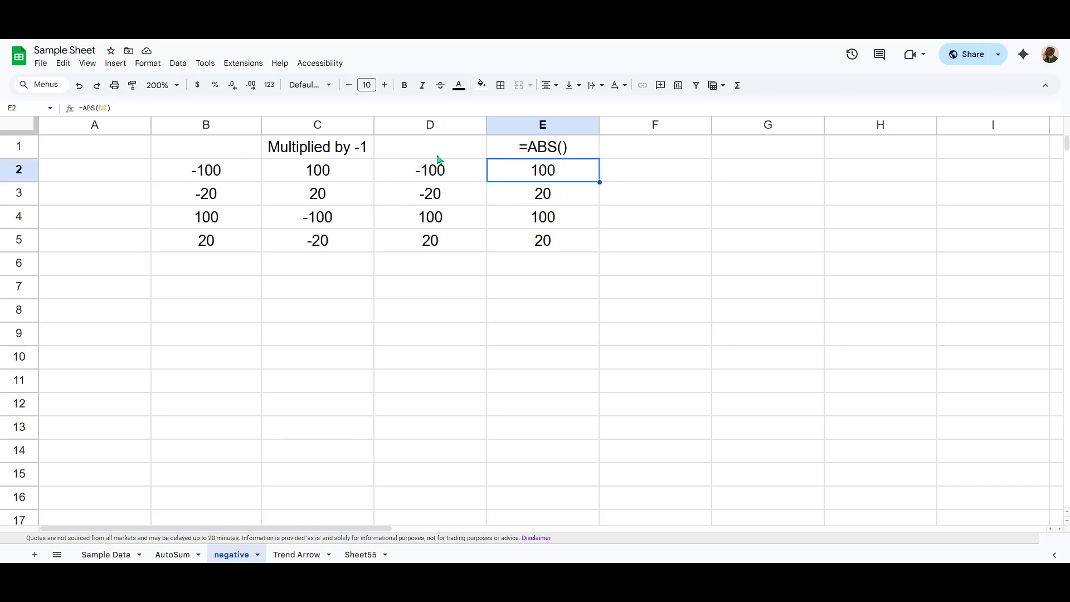
double_click(107, 109)
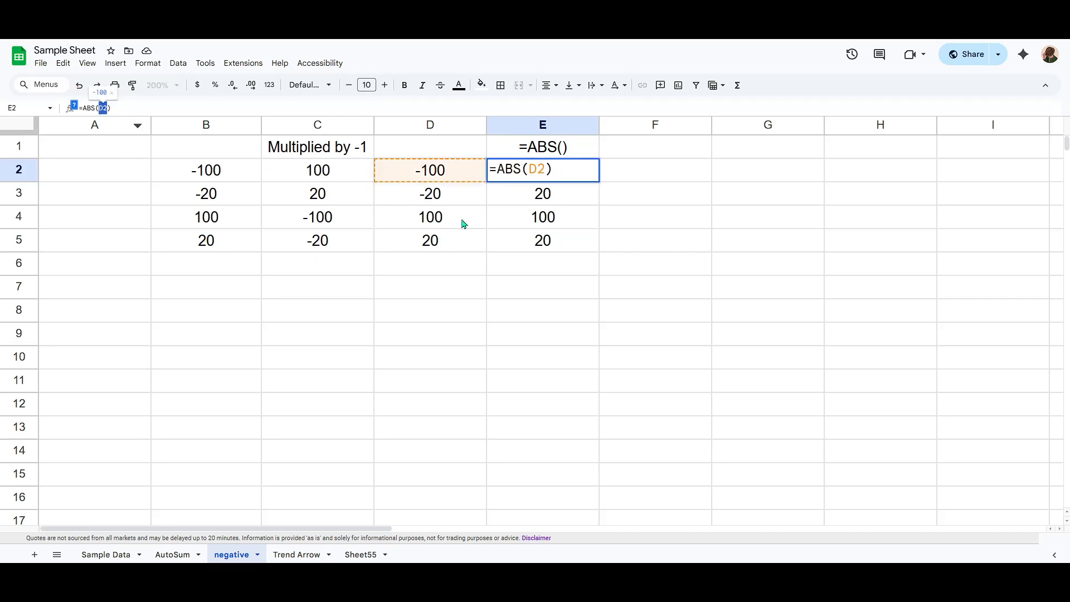
click(549, 174)
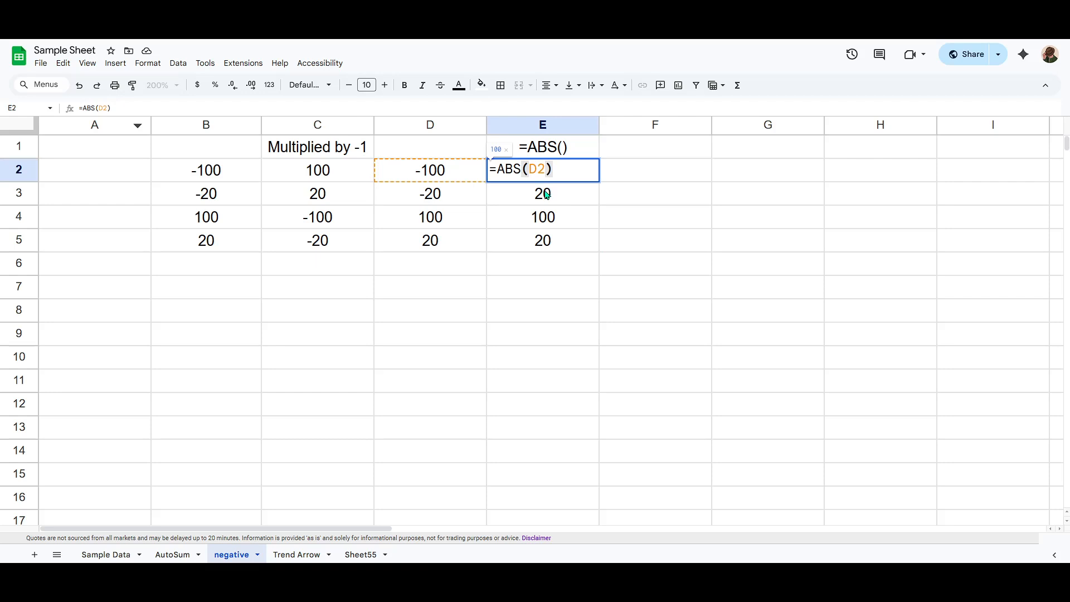
drag(564, 170, 488, 170)
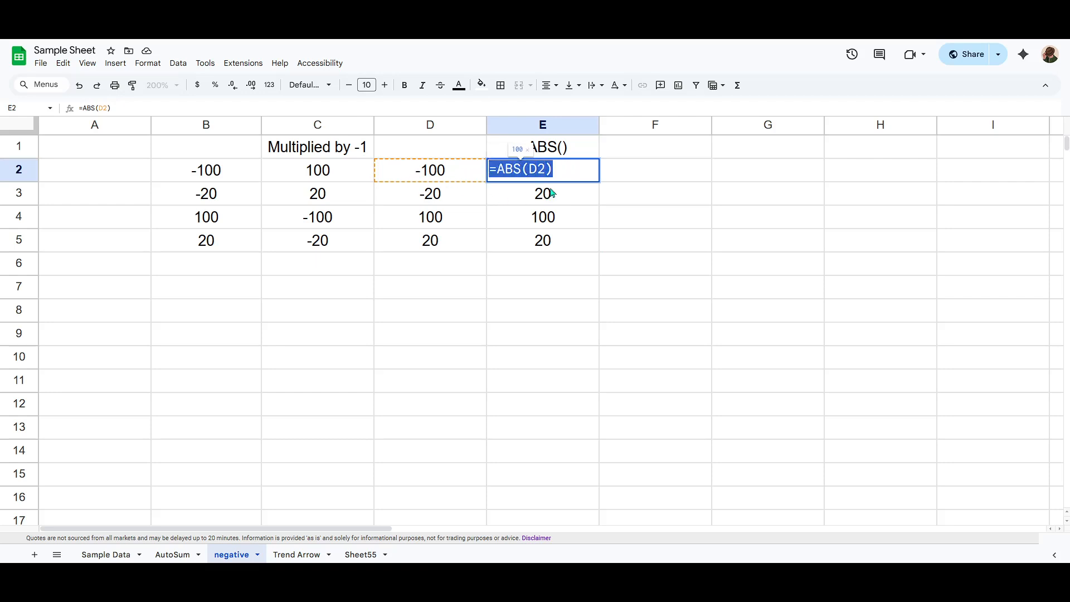
key(Escape)
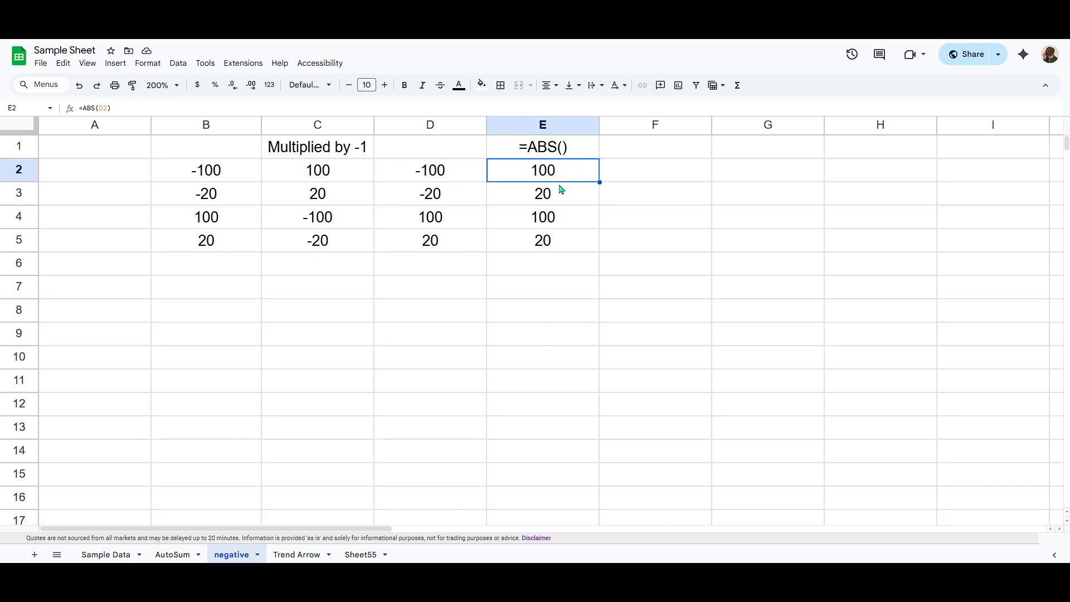
click(602, 262)
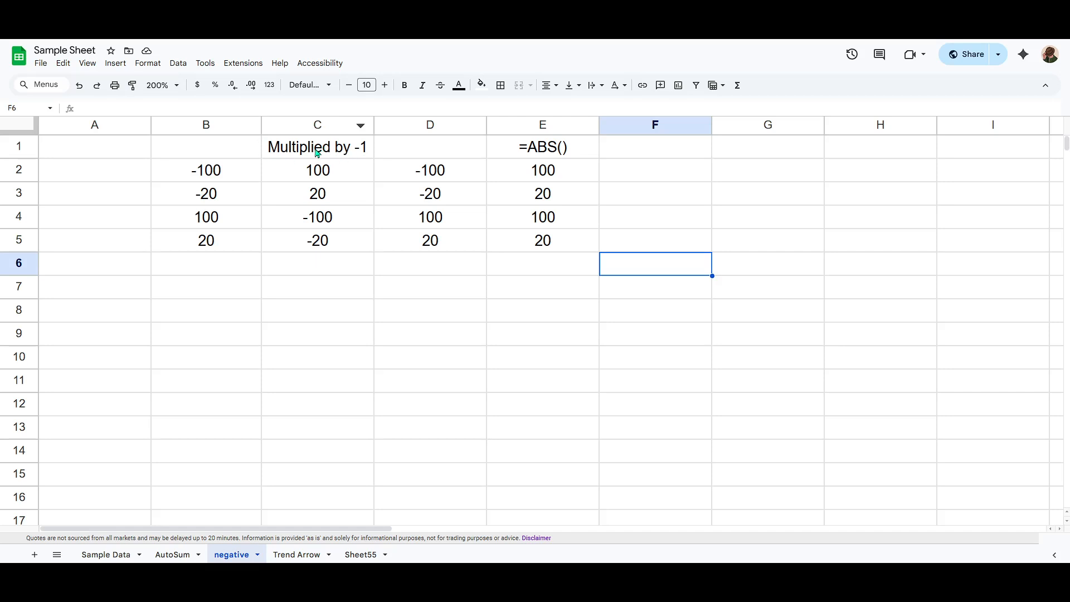
click(543, 148)
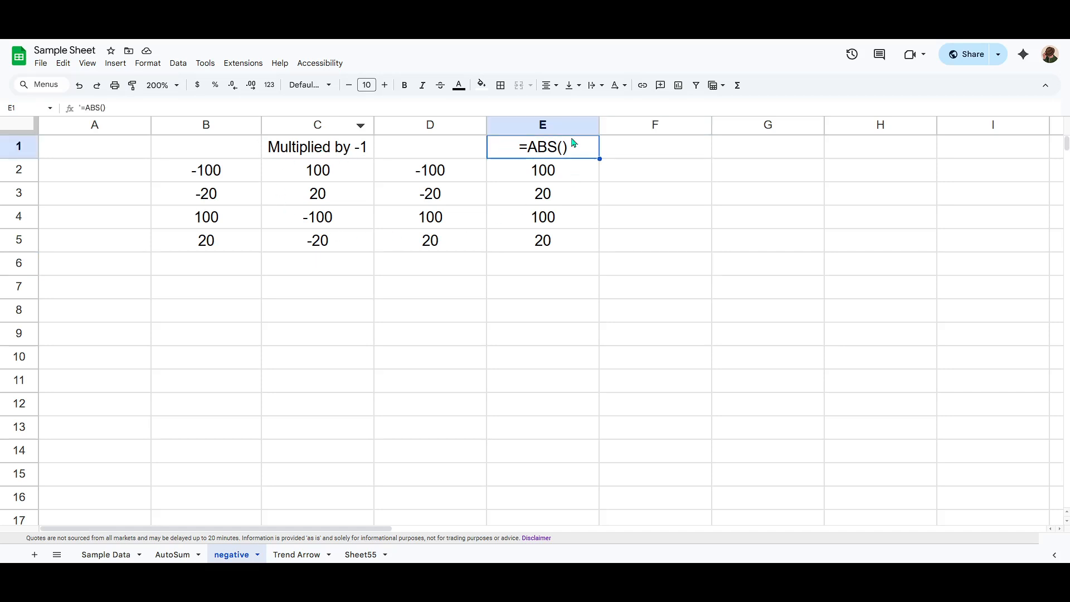
click(611, 250)
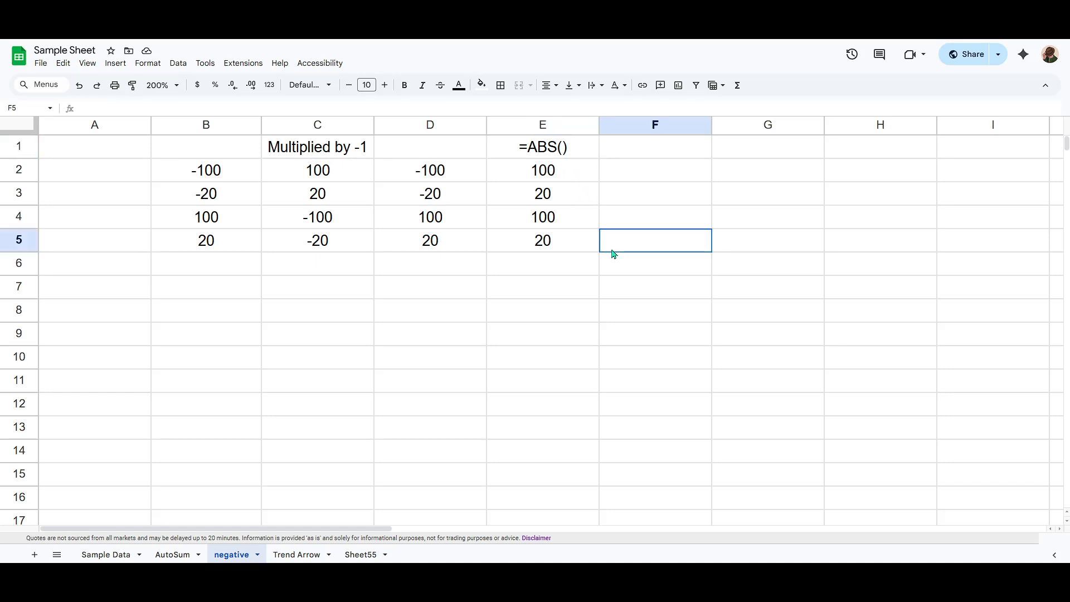